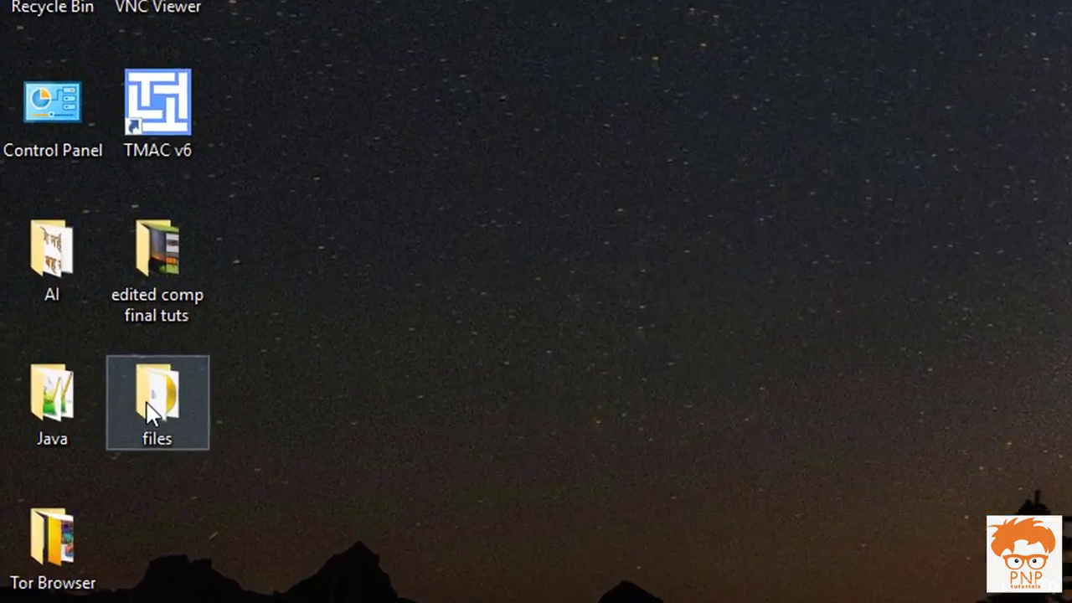
Step: Open the files folder and refresh its listing
double_click(62, 313)
left_click(492, 103)
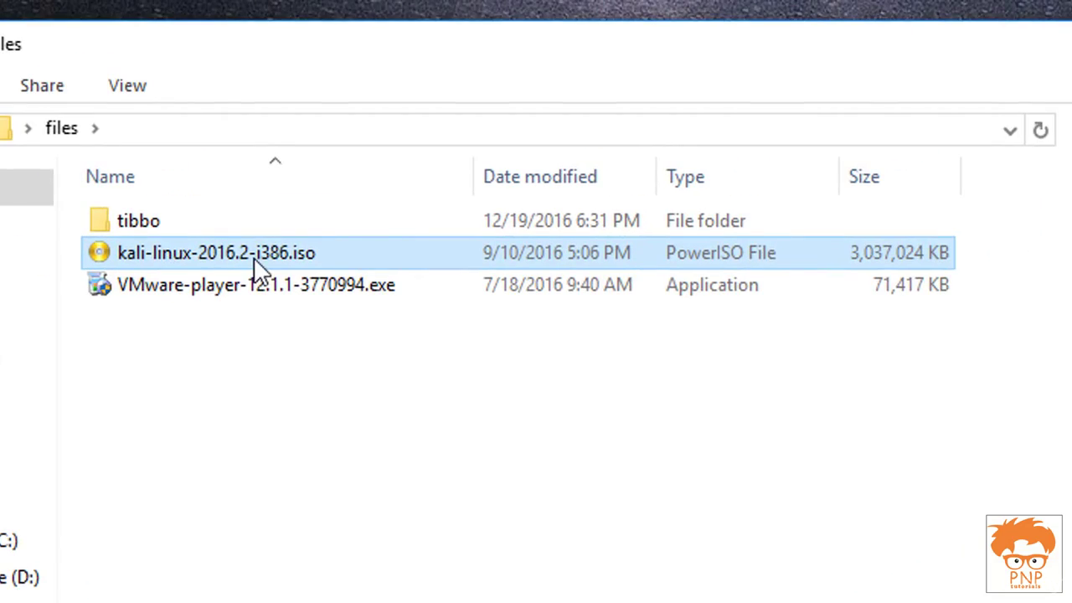
right_click(312, 343)
left_click(375, 463)
right_click(369, 435)
left_click(437, 562)
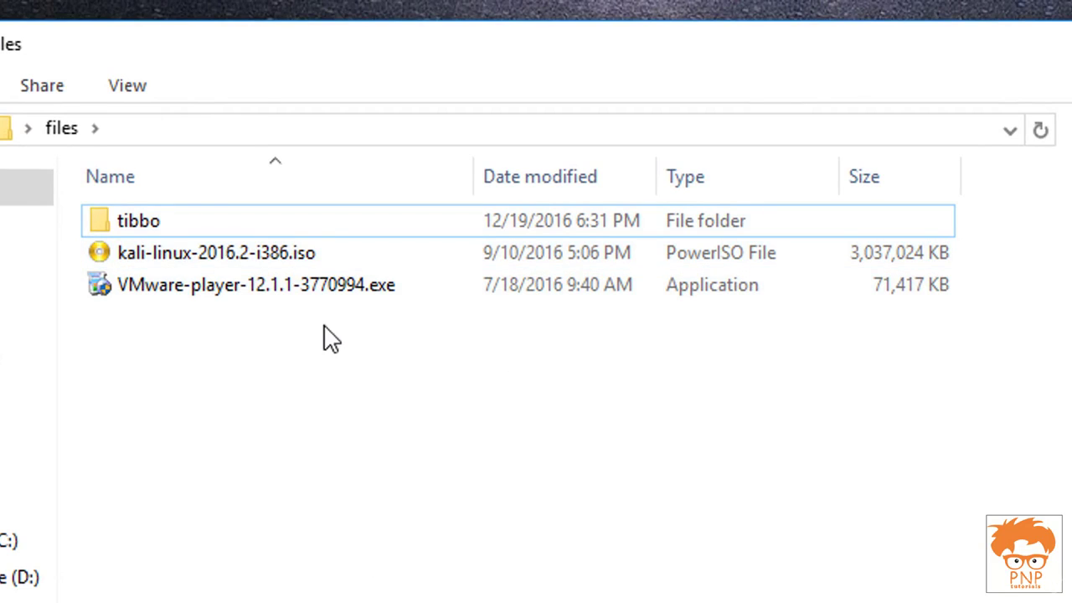
Step: Select and run VMware-player-12.1.1-3770994.exe to bring up the Setup Wizard
left_click(308, 289)
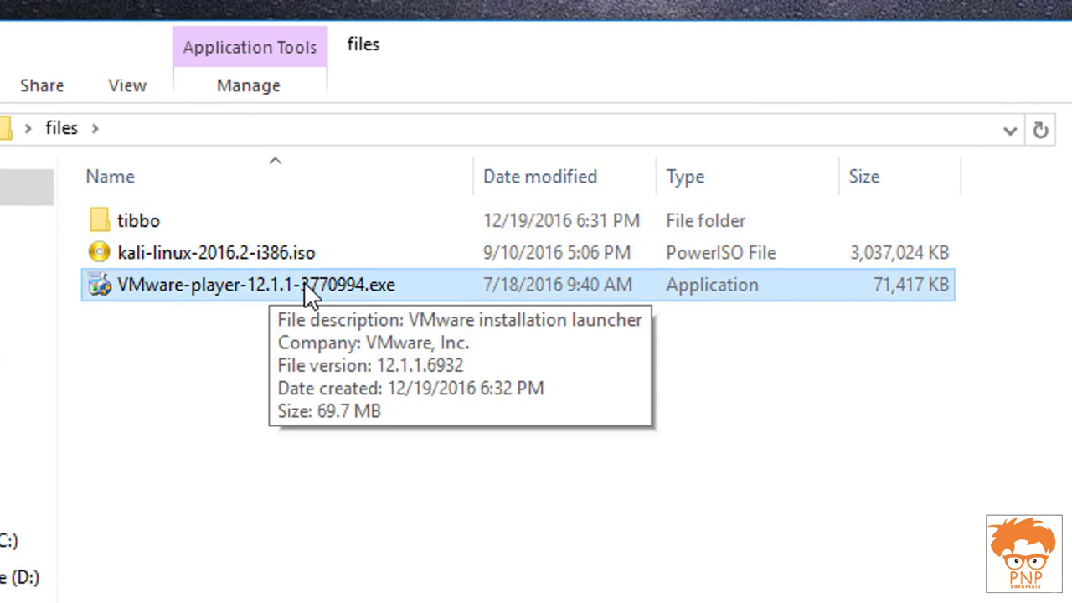
right_click(311, 571)
left_click(351, 514)
right_click(352, 491)
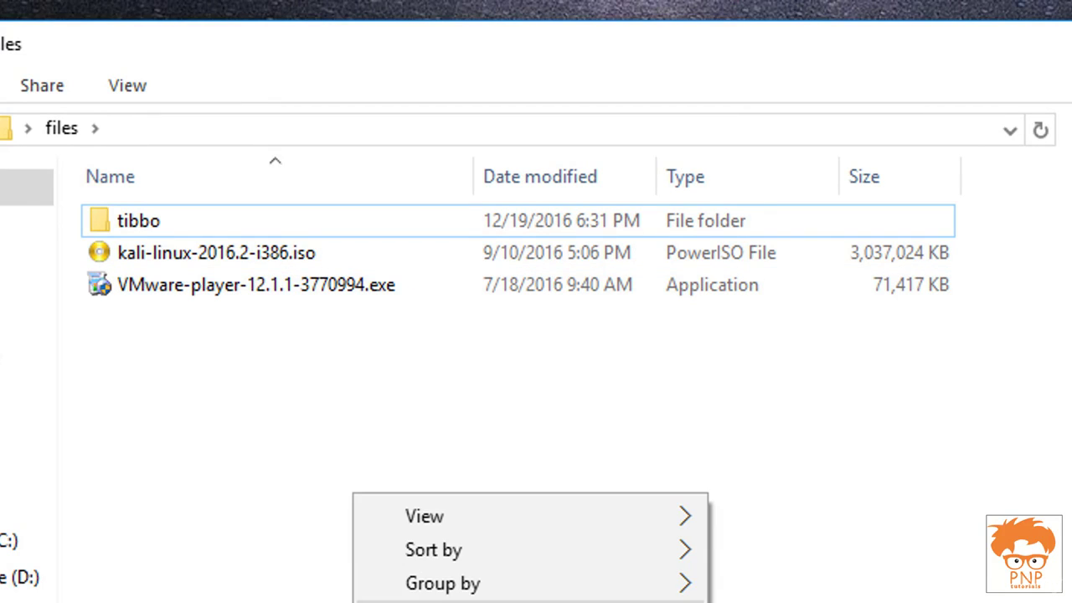
left_click(402, 515)
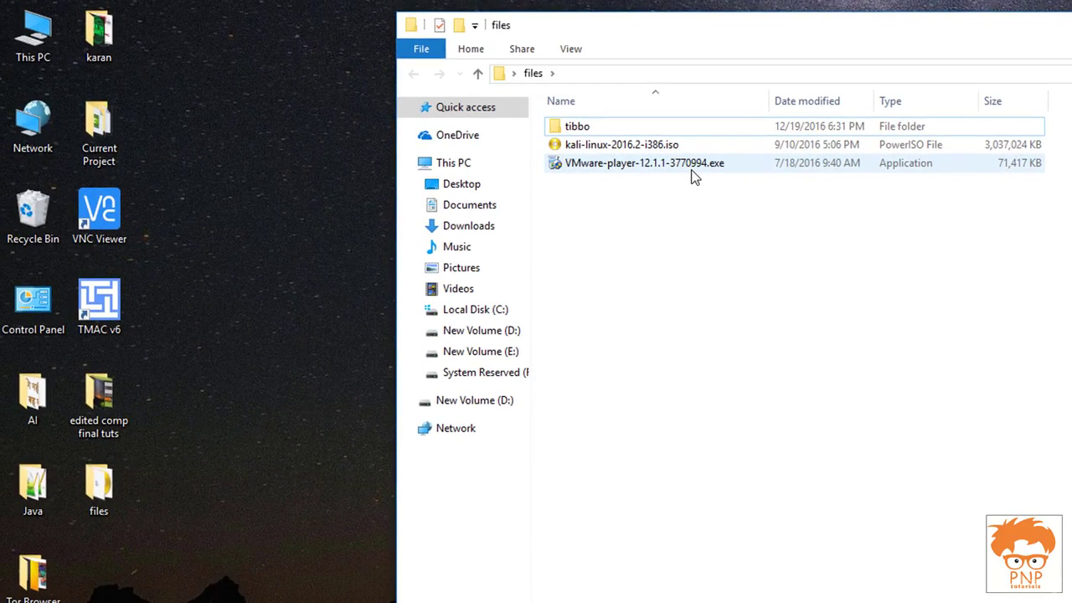
left_click(694, 170)
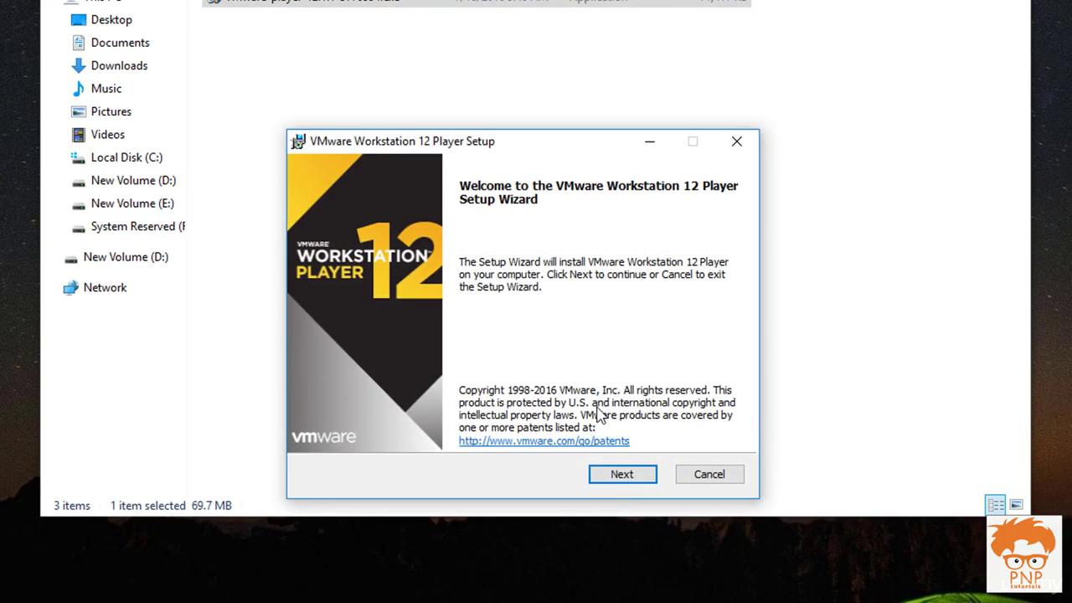
Step: Accept the license agreement and reach the installation location page
left_click(621, 479)
left_click(439, 432)
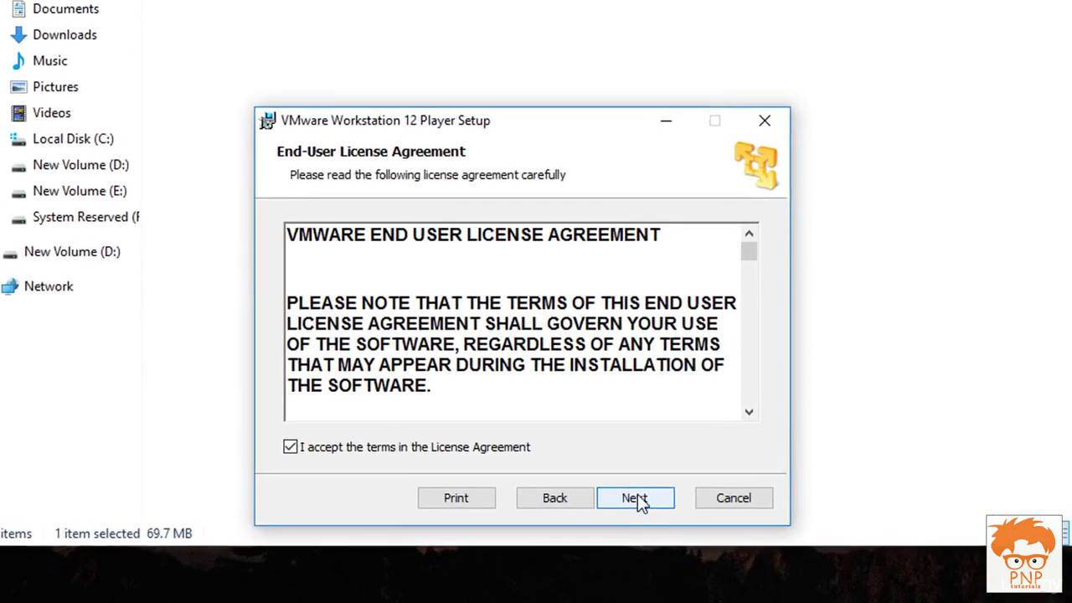
left_click(638, 500)
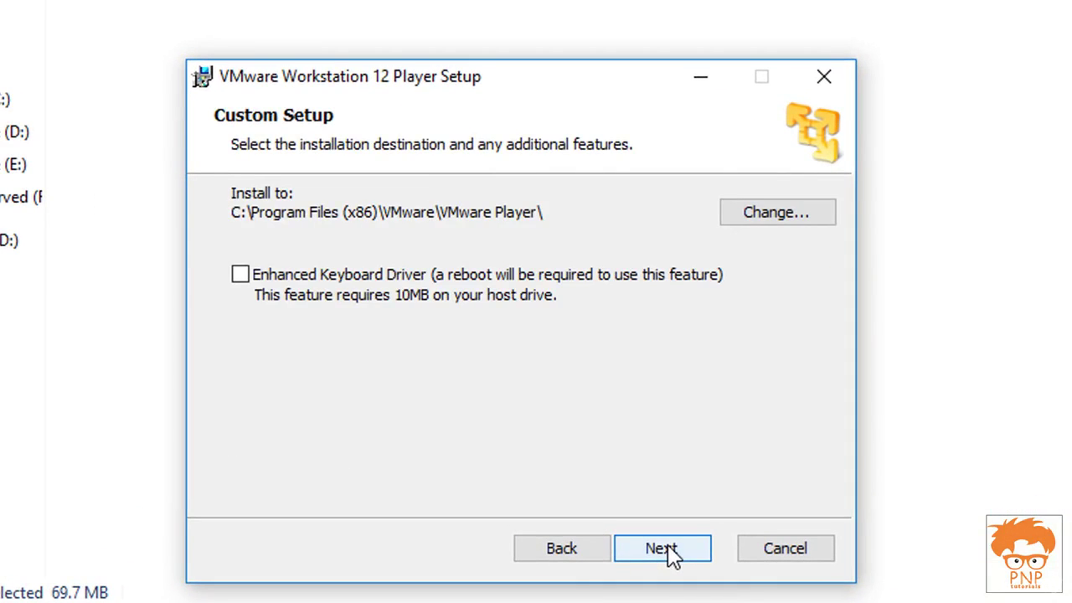
left_click(638, 502)
left_click(581, 555)
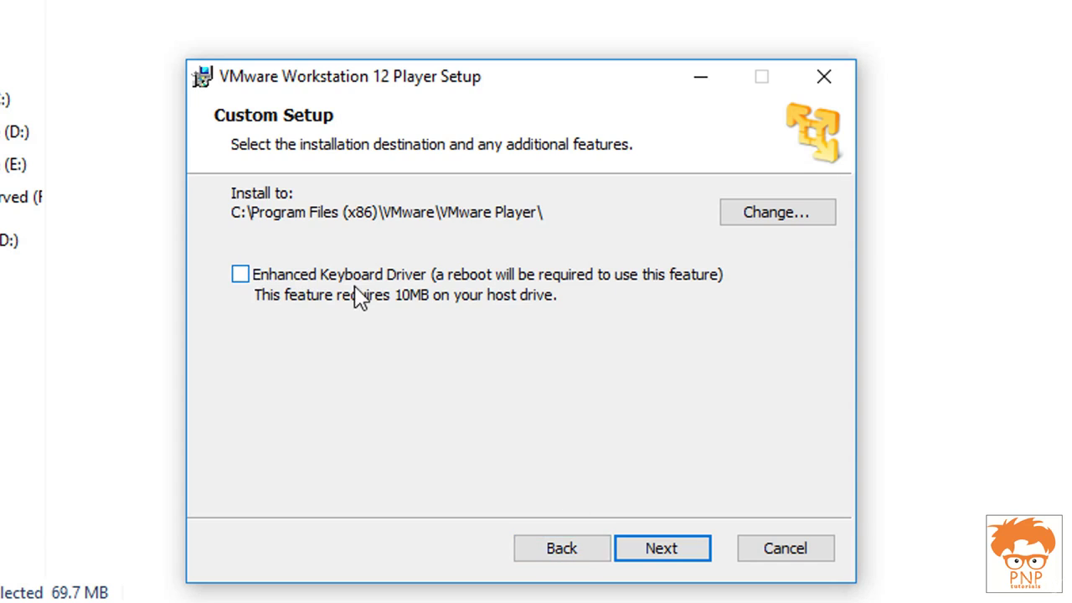
Step: Enable the Enhanced Keyboard Driver and turn off update checks and usage statistics
left_click(241, 275)
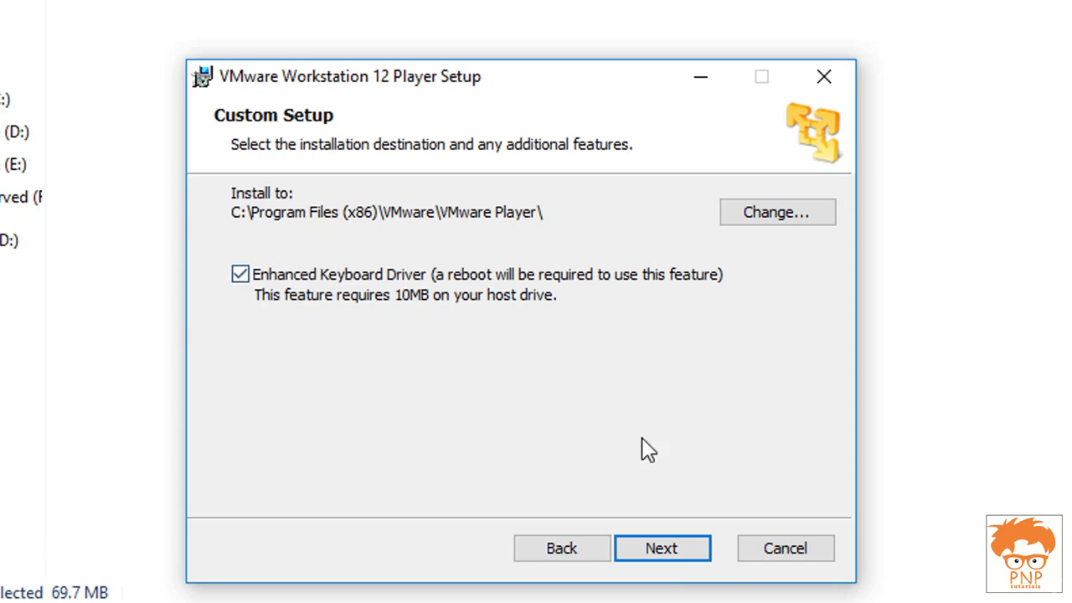
left_click(663, 550)
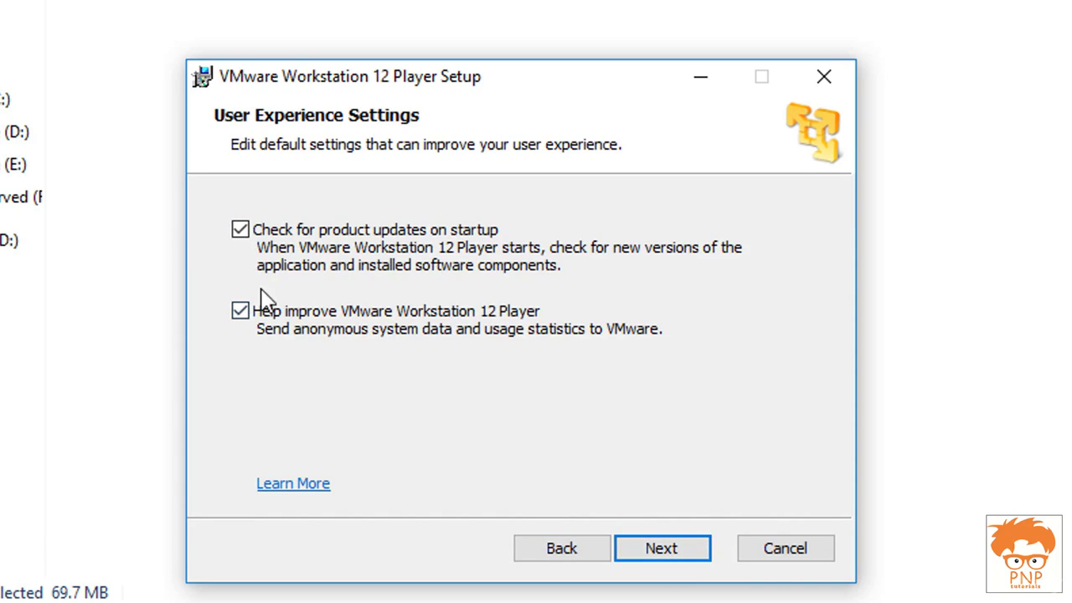
left_click(255, 316)
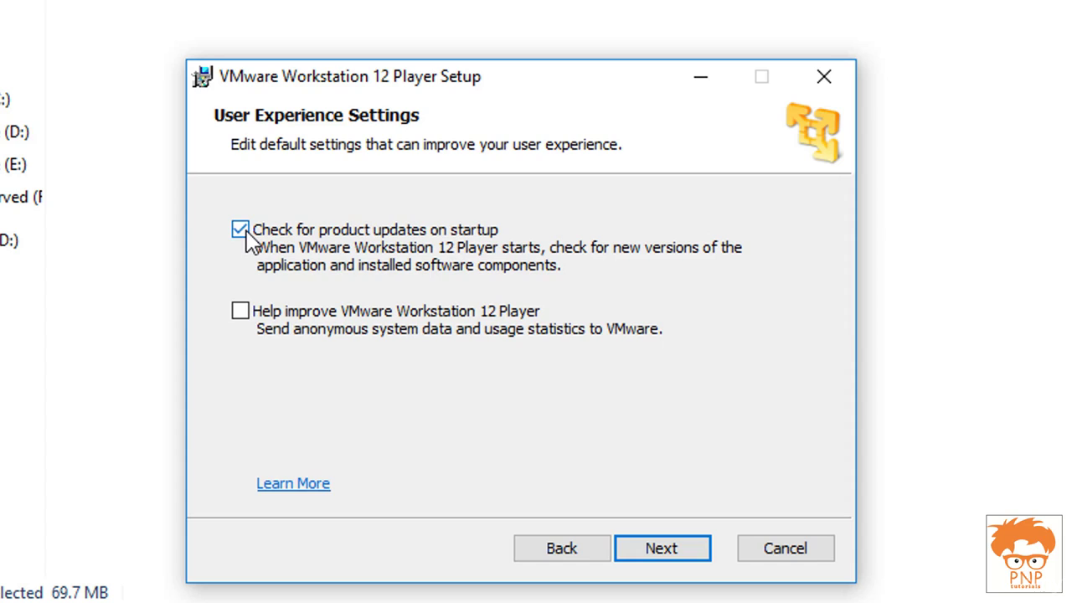
left_click(350, 241)
left_click(660, 556)
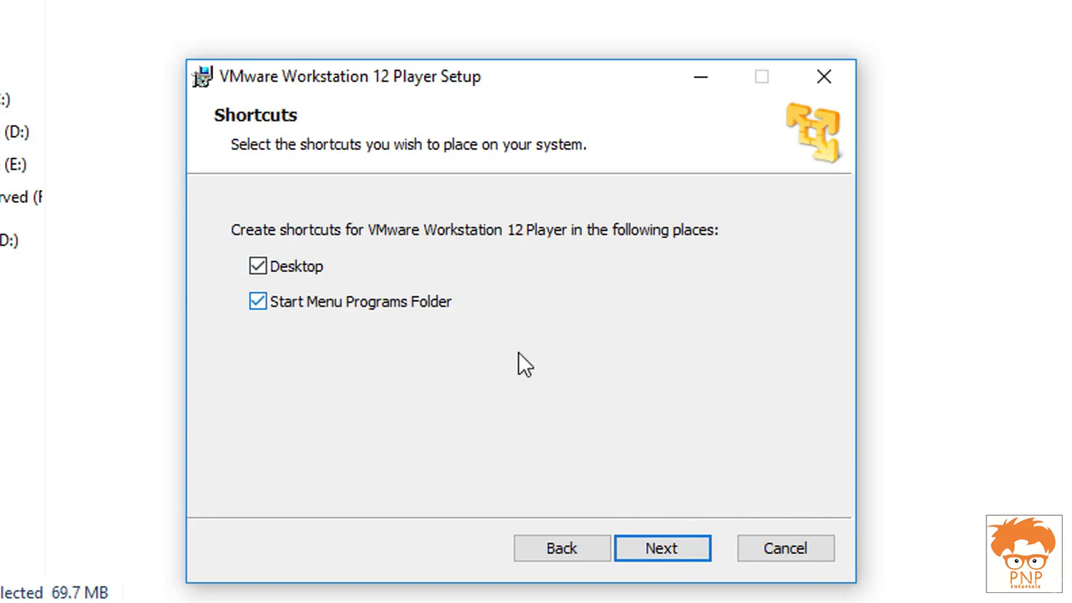
Step: Keep both shortcuts, install VMware Workstation 12 Player, and close the finished wizard
left_click(669, 561)
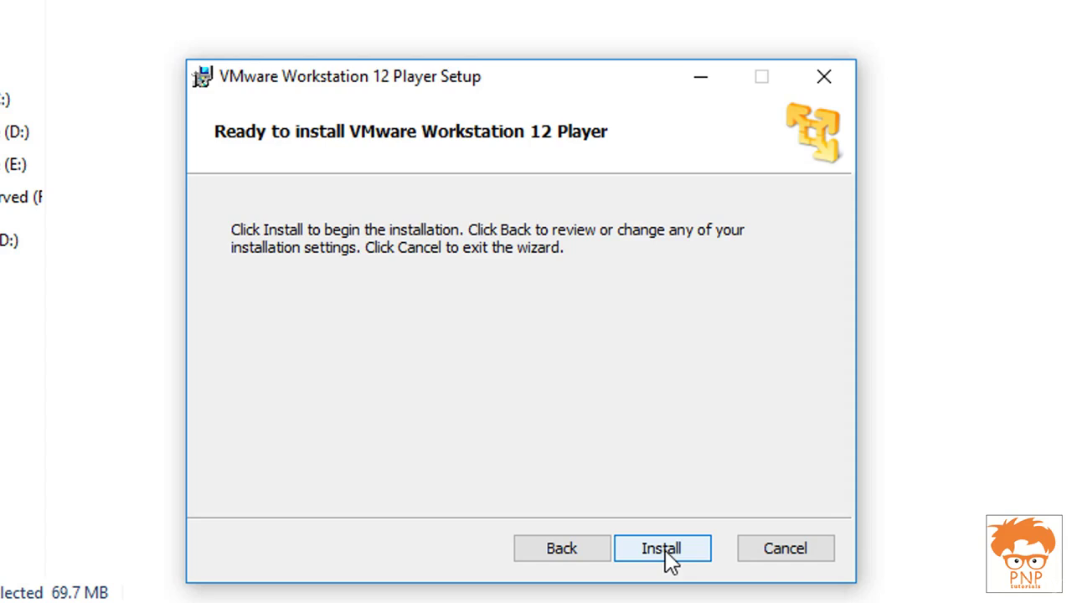
left_click(668, 553)
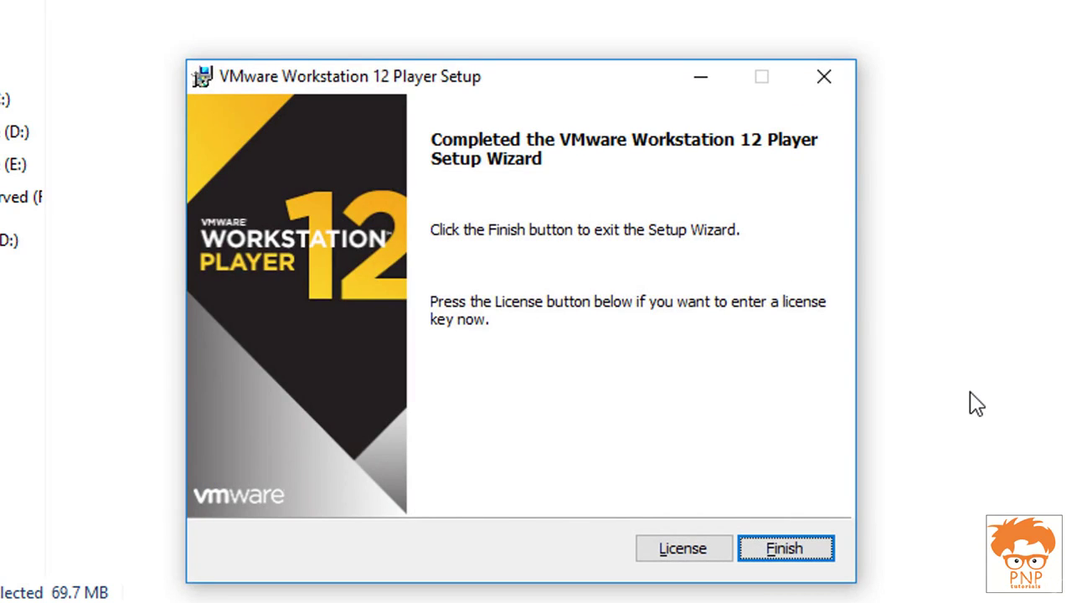
left_click(808, 554)
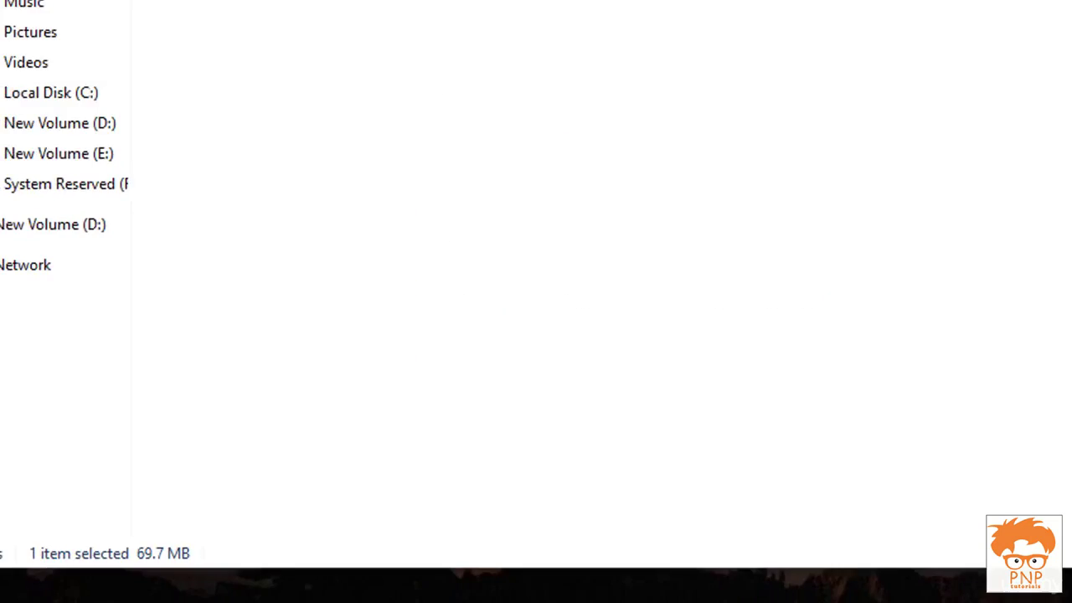
Step: Launch VMware Workstation 12 Player from the desktop, centre its window, and start a new virtual machine
key("super")
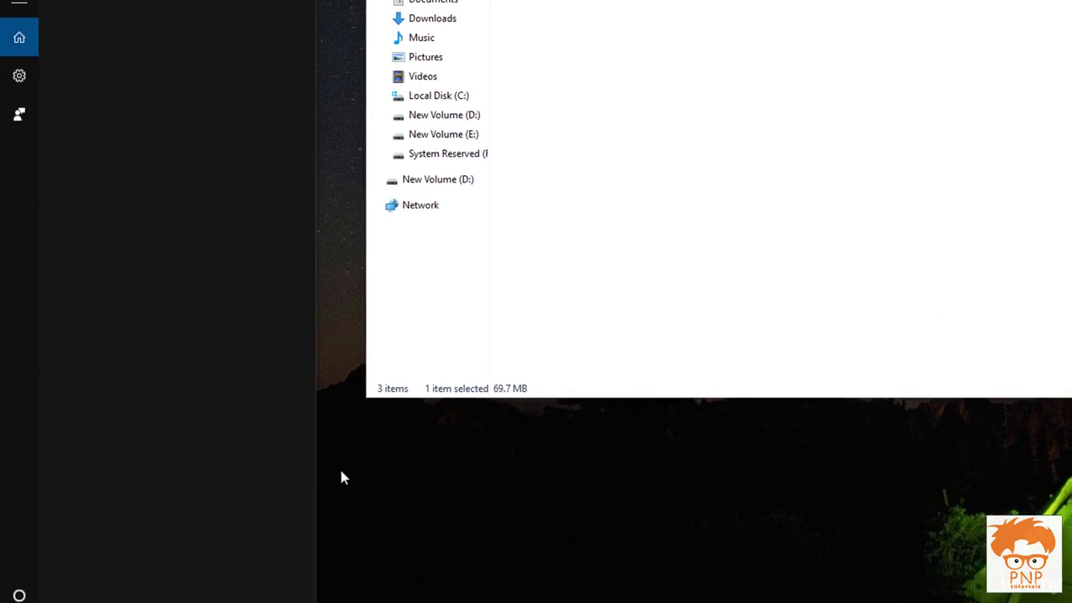
left_click(357, 472)
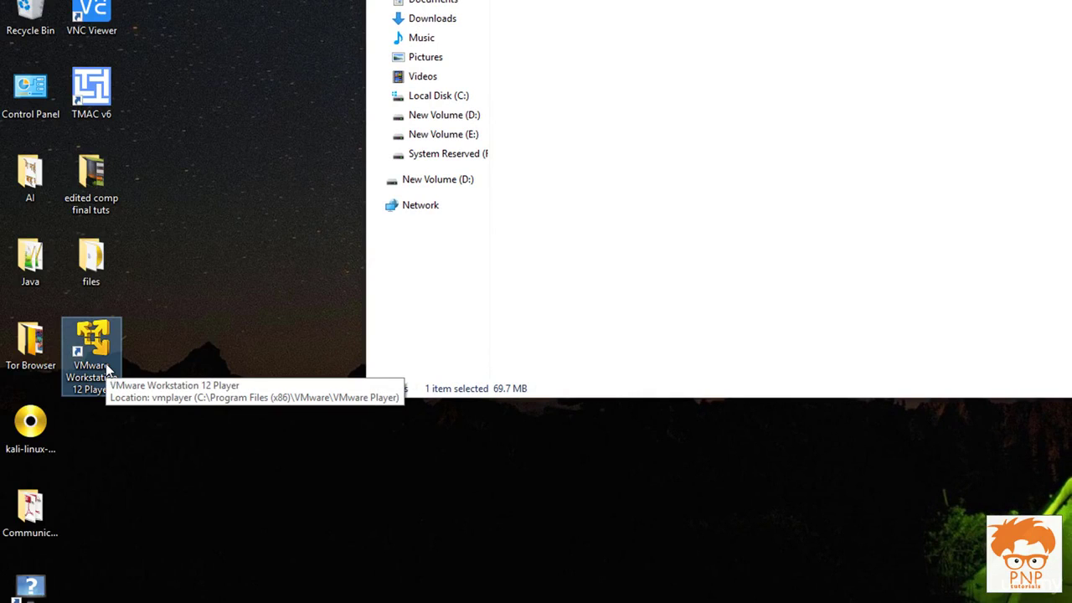
double_click(105, 368)
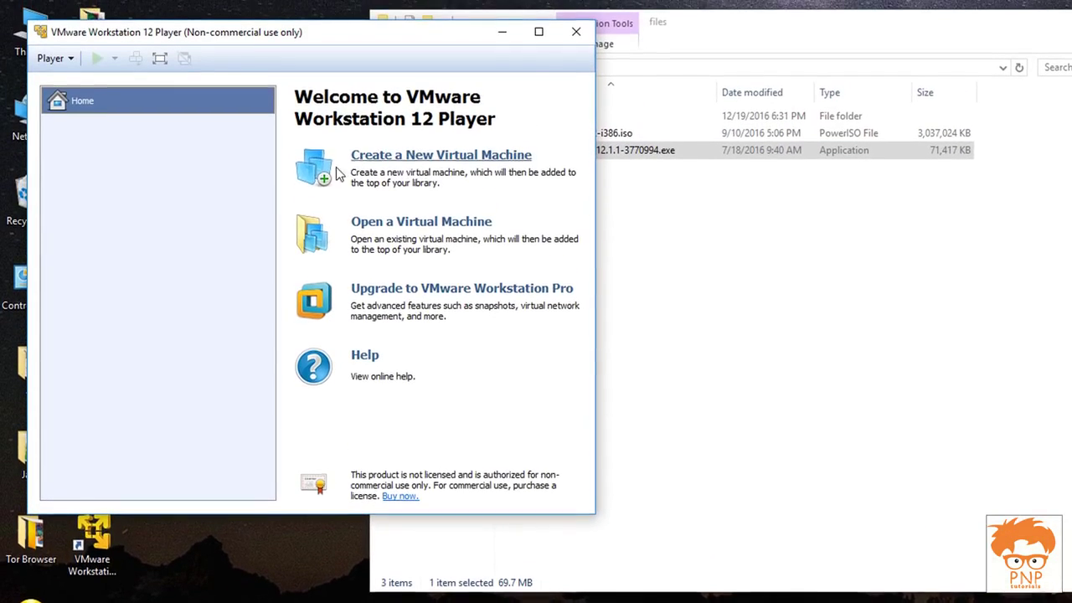
left_click_drag(444, 38, 978, 181)
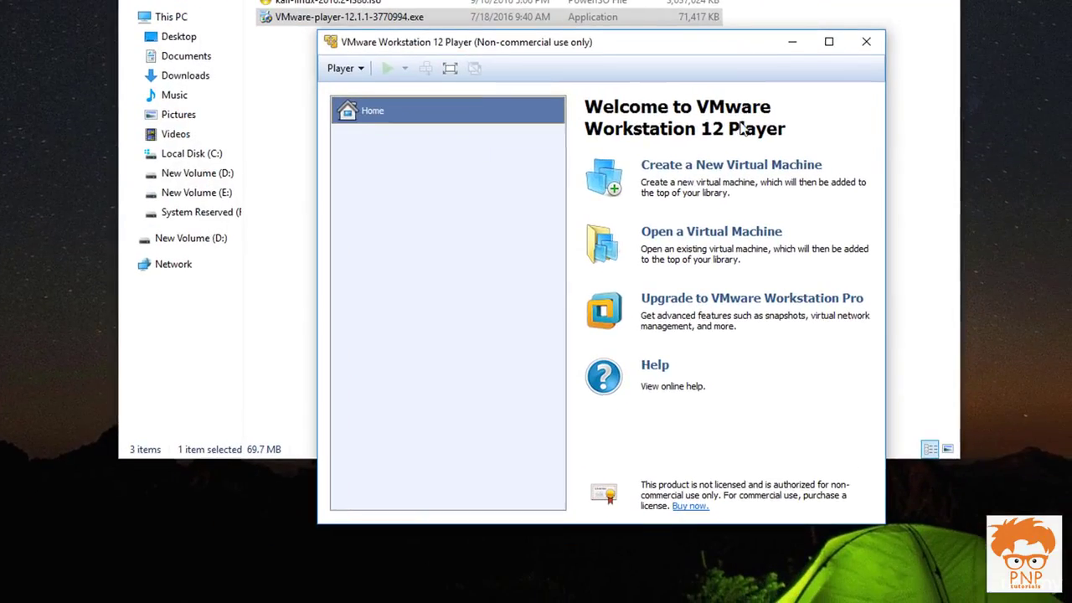
left_click(741, 172)
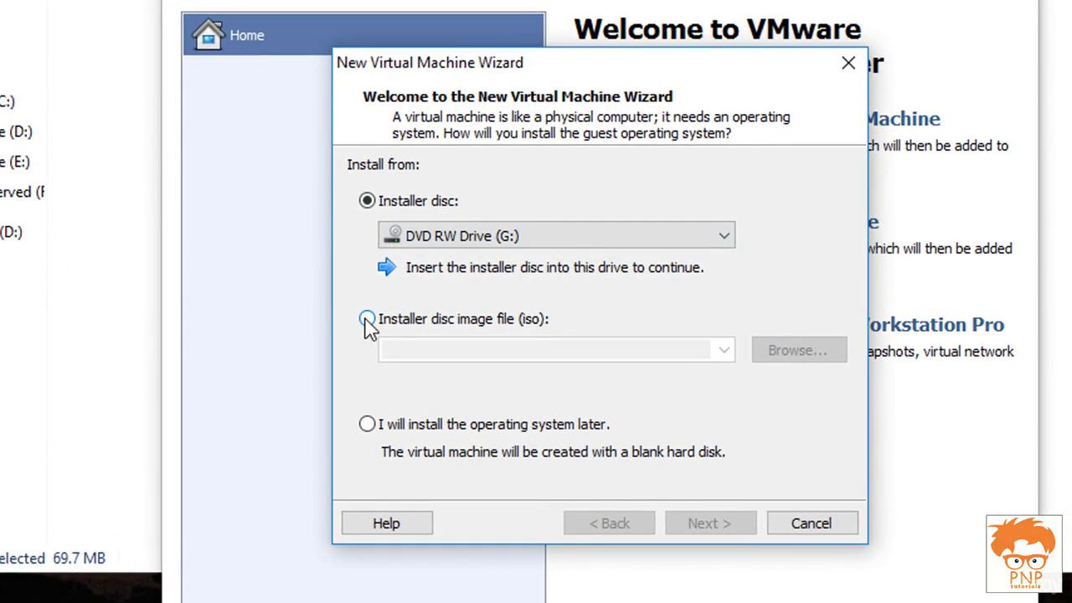
Step: Use Desktop\files\kali-linux-2016.2-i386.iso as the installer disc image
left_click(367, 320)
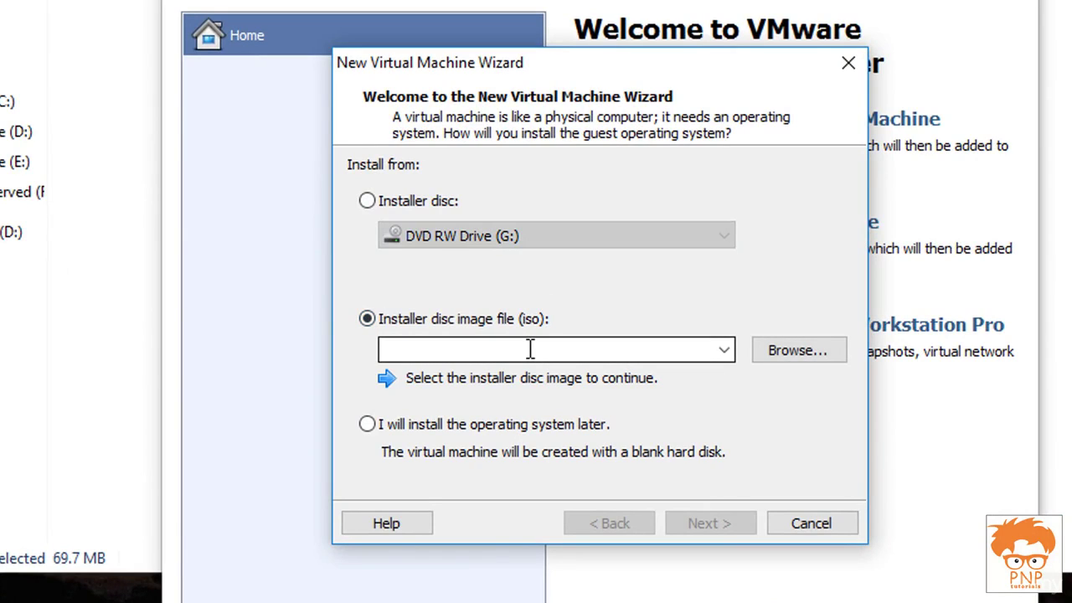
left_click(796, 353)
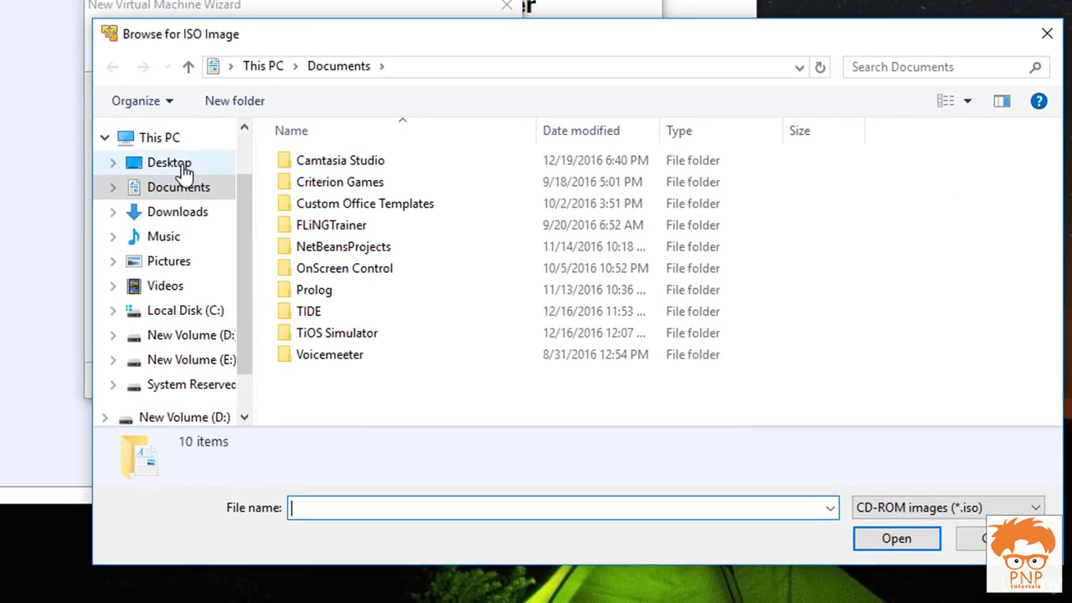
left_click(183, 167)
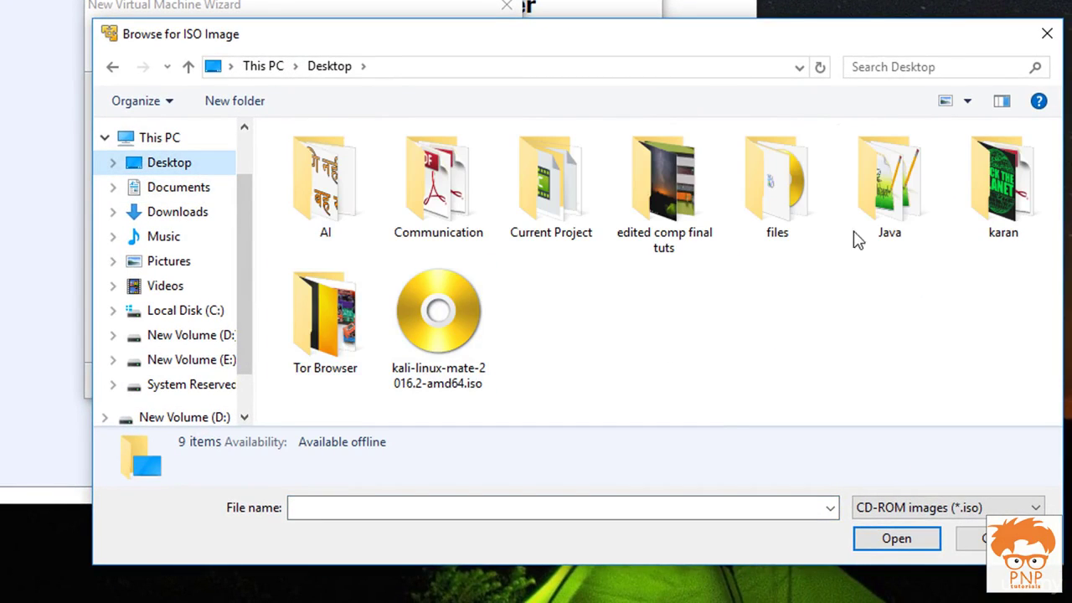
double_click(777, 184)
left_click(356, 184)
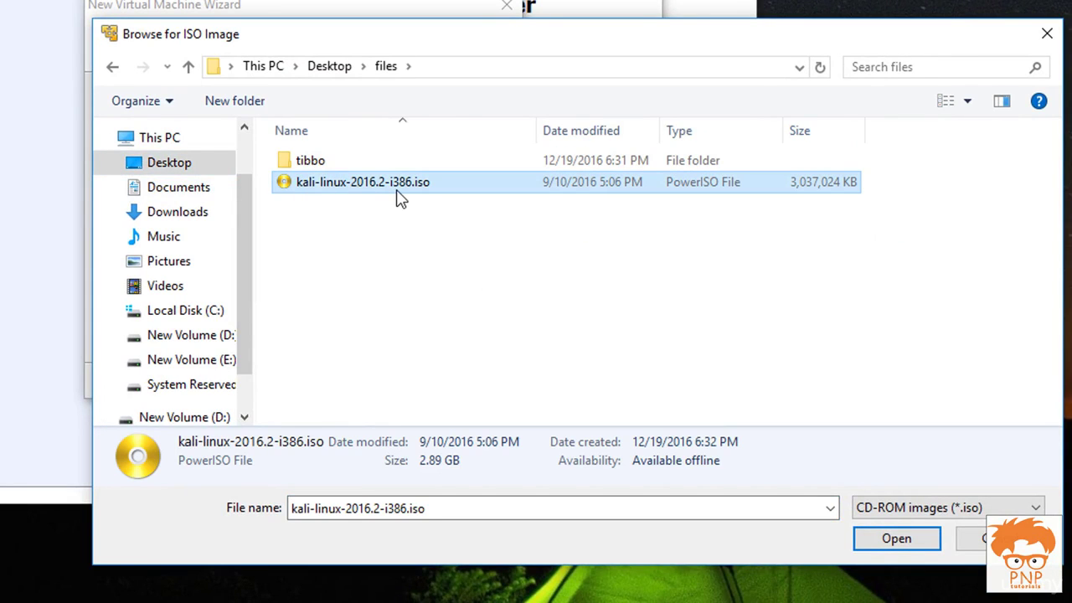
left_click(895, 537)
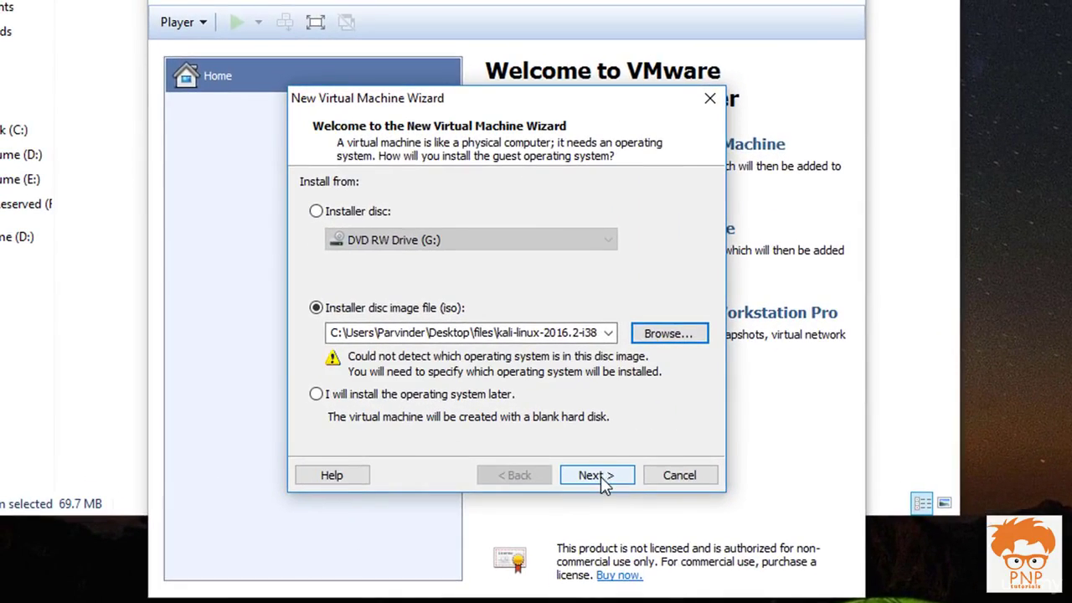
Step: Set the guest operating system to Linux, version Debian 8.x
left_click(404, 388)
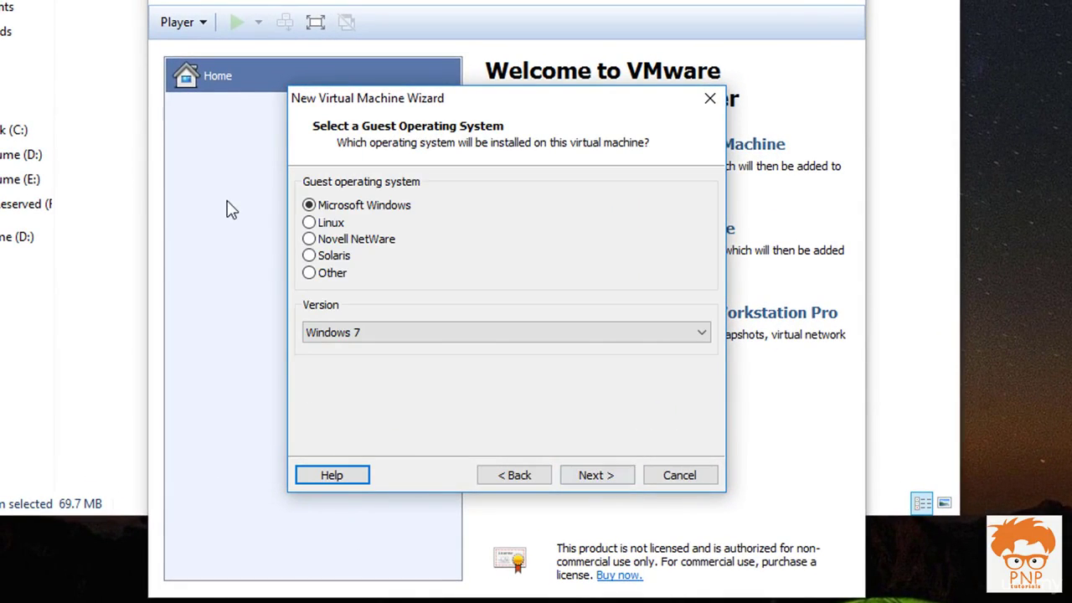
left_click(349, 224)
left_click(430, 333)
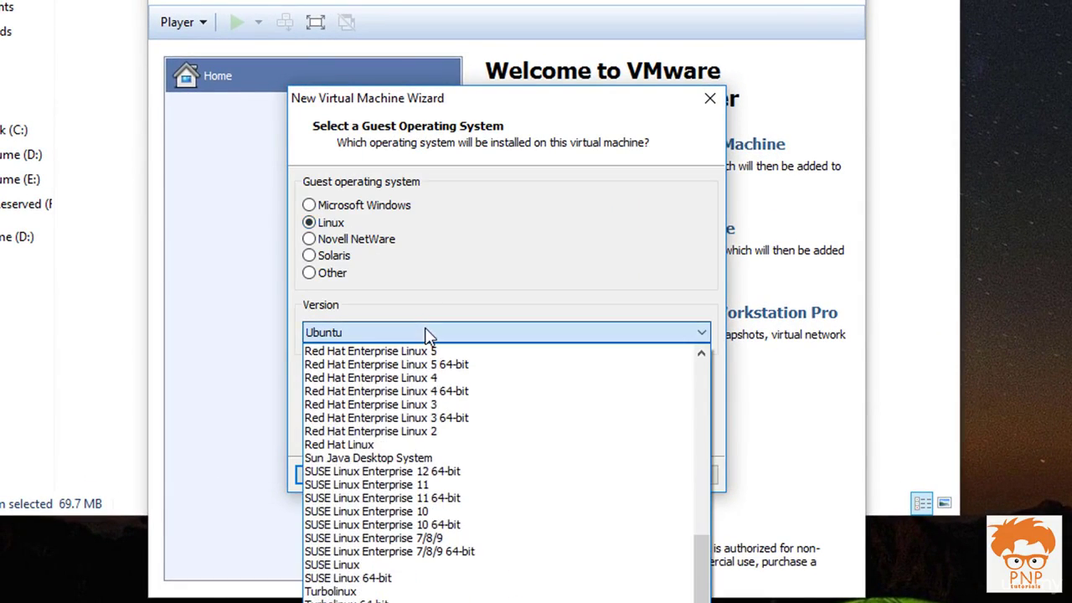
scroll(422, 512, "up", 8)
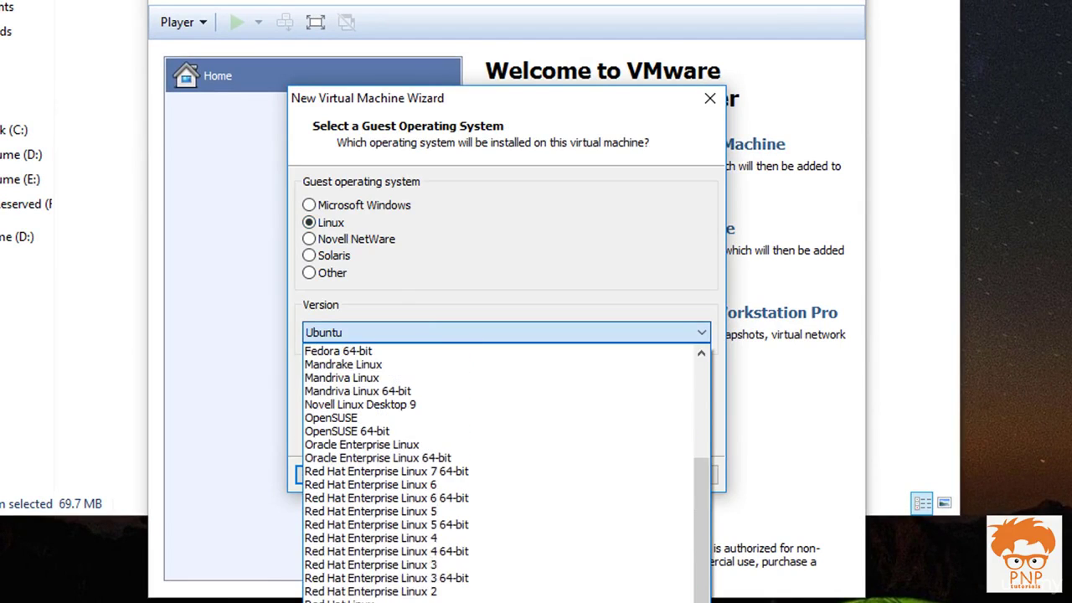
left_click(378, 389)
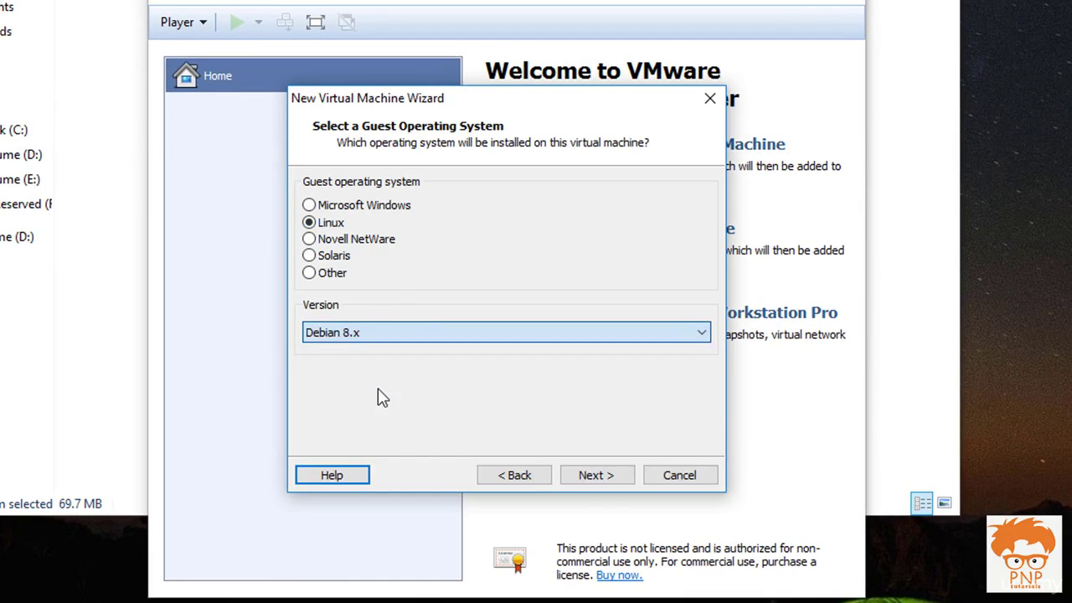
left_click(592, 474)
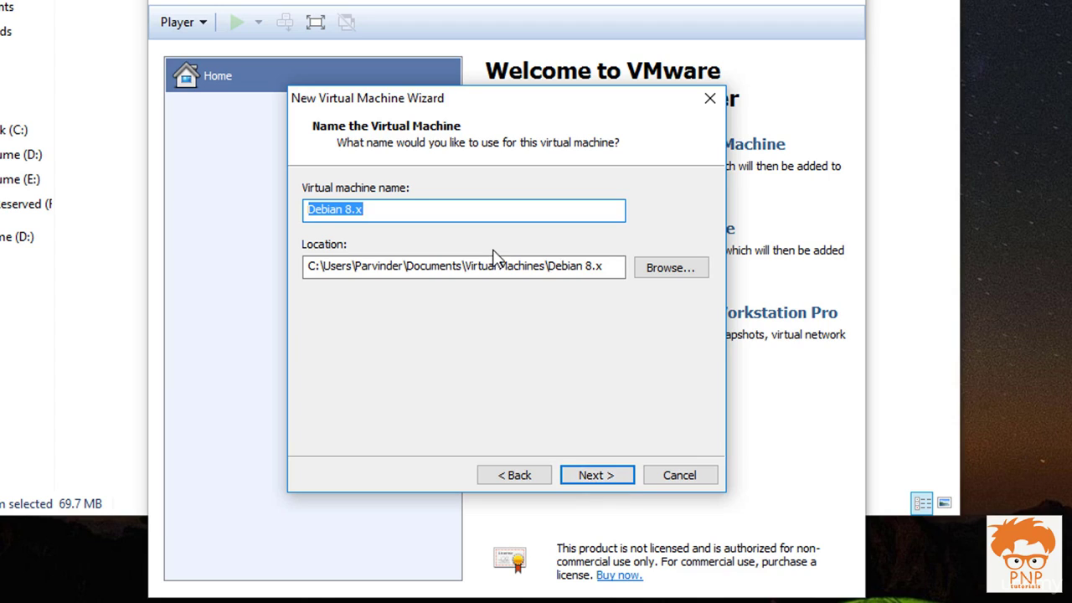
Step: Name the VM Kali-Linux-2016.2 with a 25 GB disk stored as a single file, and create it
type("Klai-Linux-2016.2")
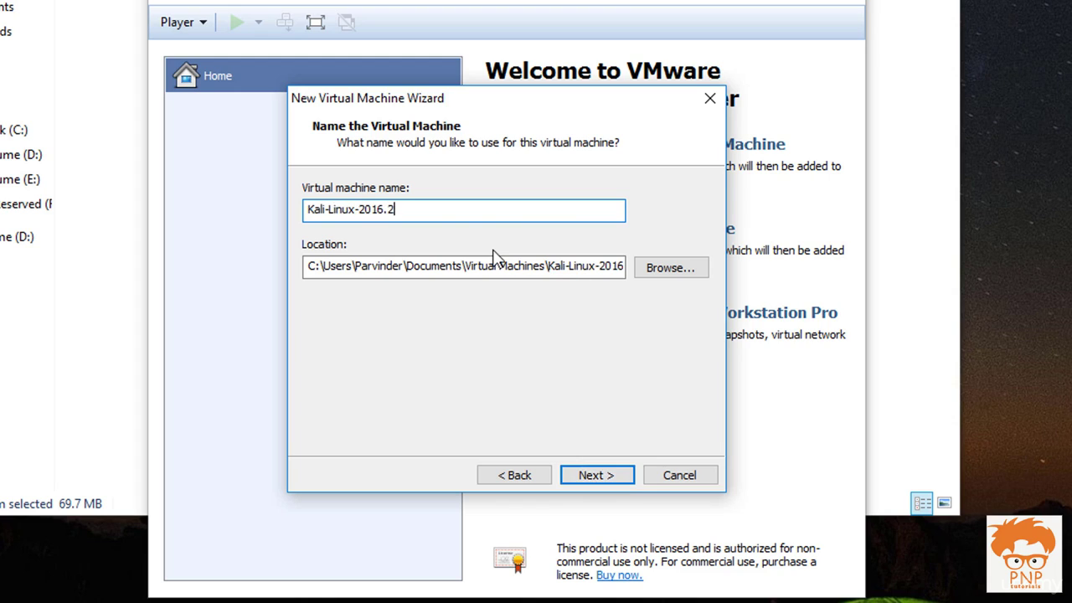
key("Return")
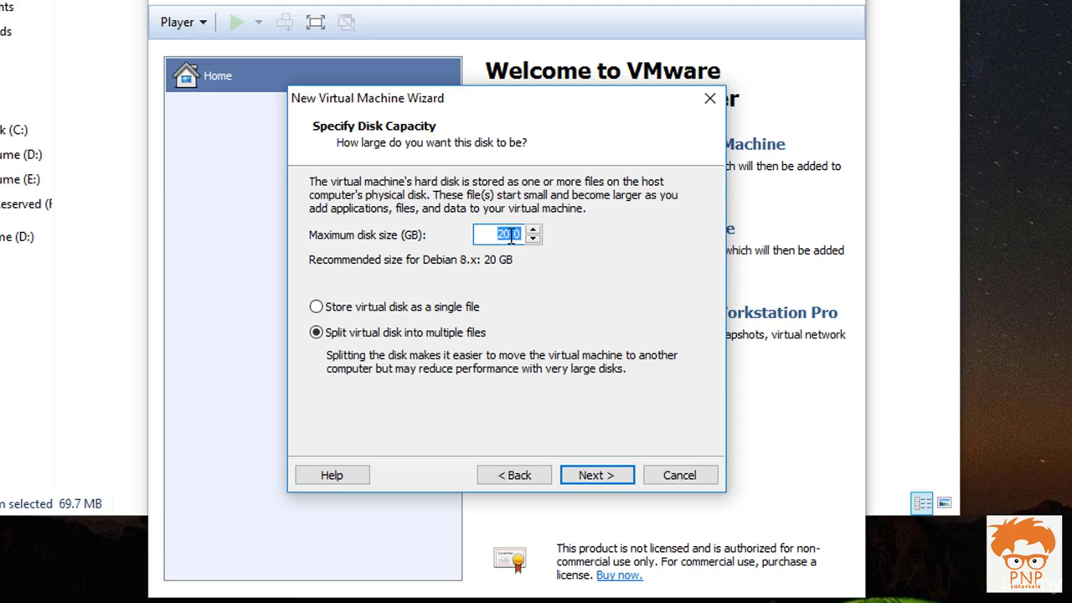
type("25")
left_click(423, 308)
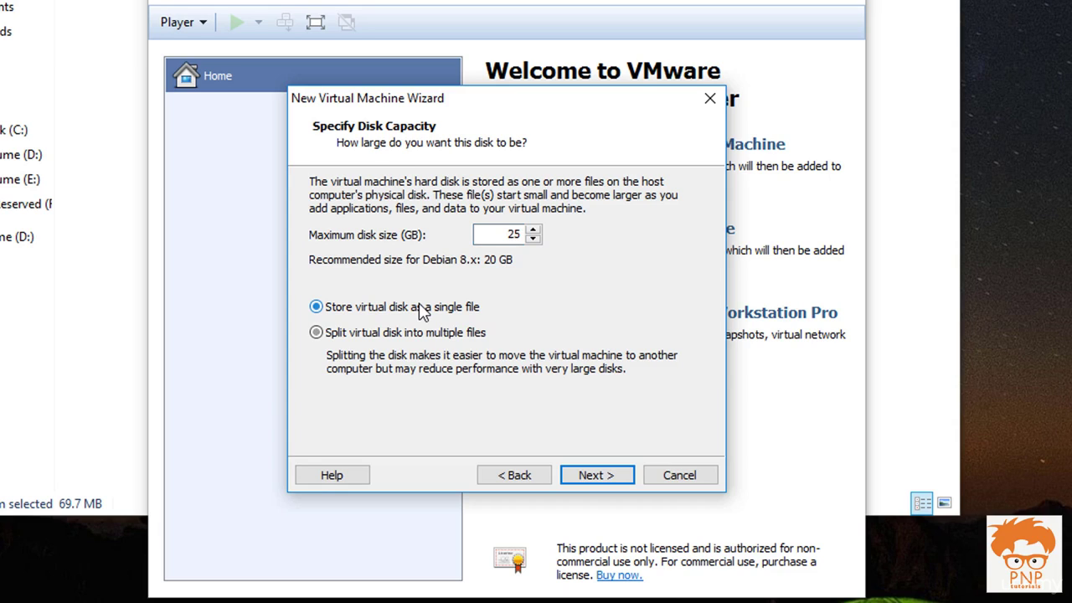
left_click(592, 475)
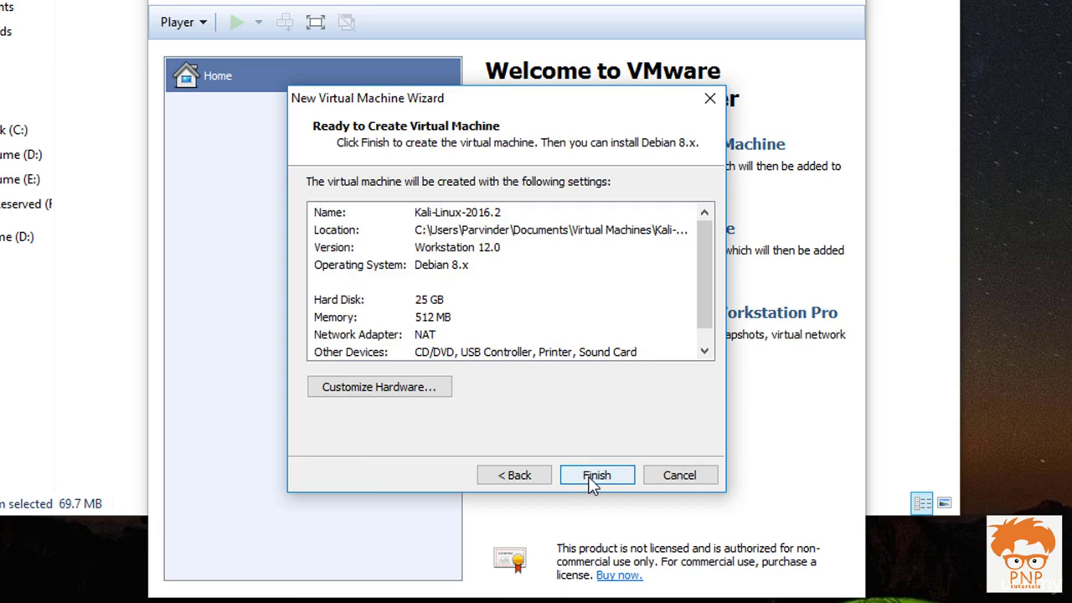
left_click(592, 480)
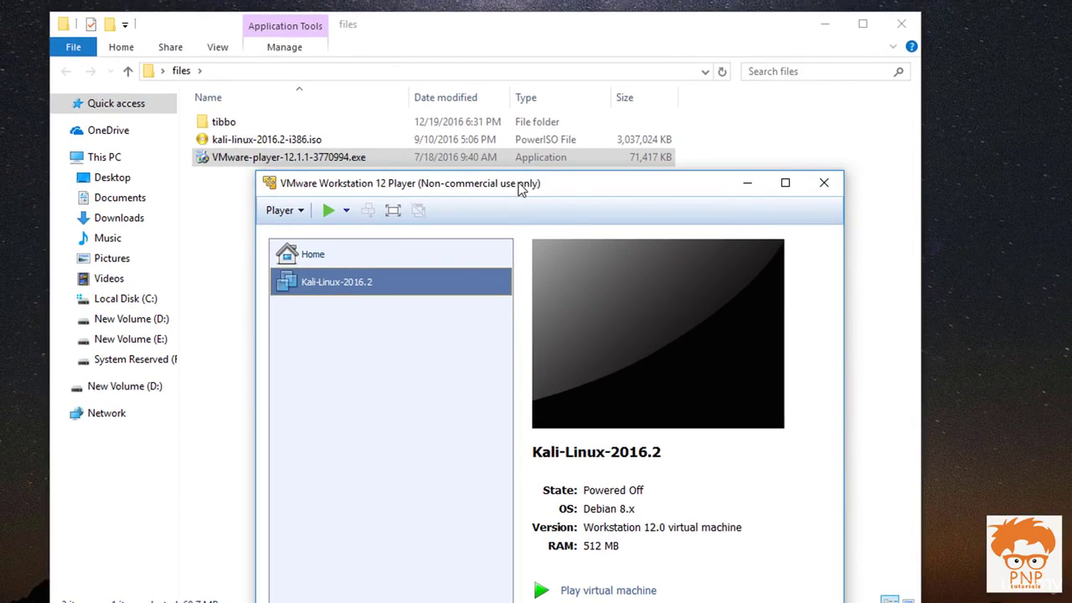
Step: Select and refresh the Kali ISO in the files folder, then power on the Kali-Linux-2016.2 VM
left_click_drag(519, 189, 719, 248)
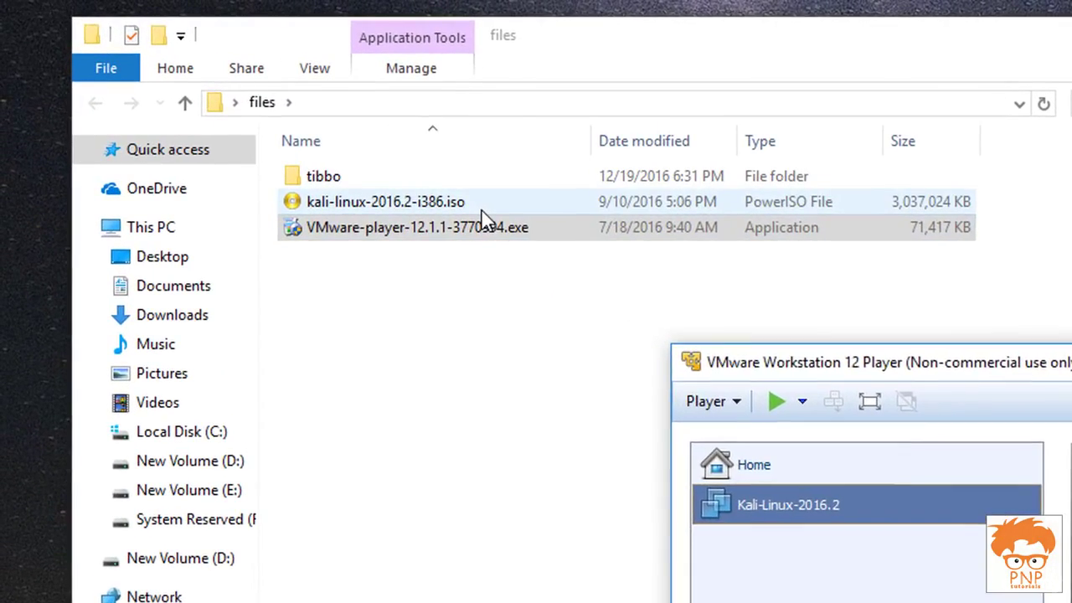
left_click(339, 142)
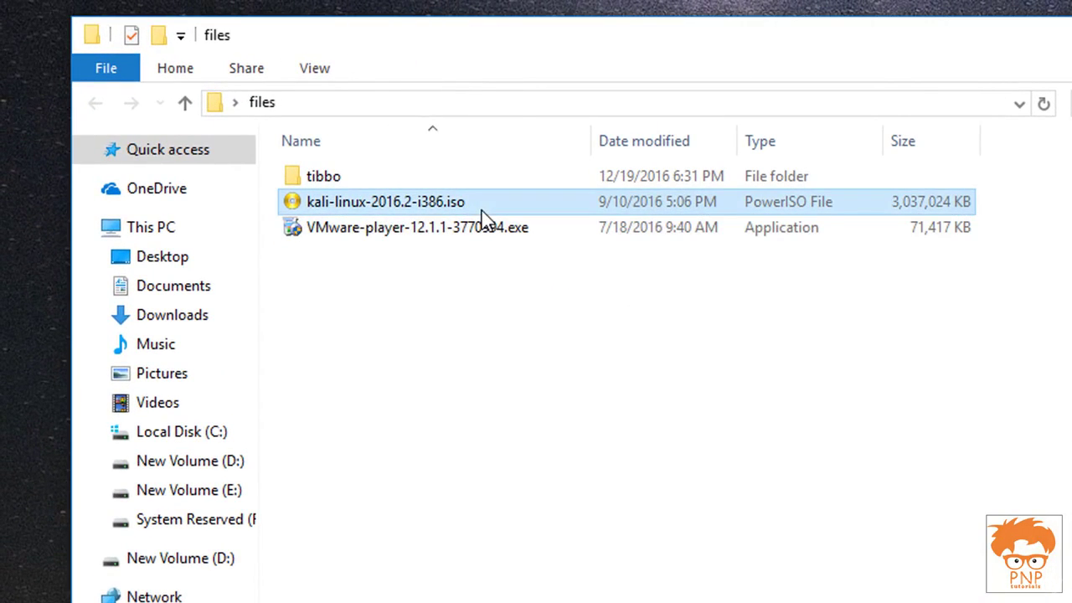
left_click(508, 287)
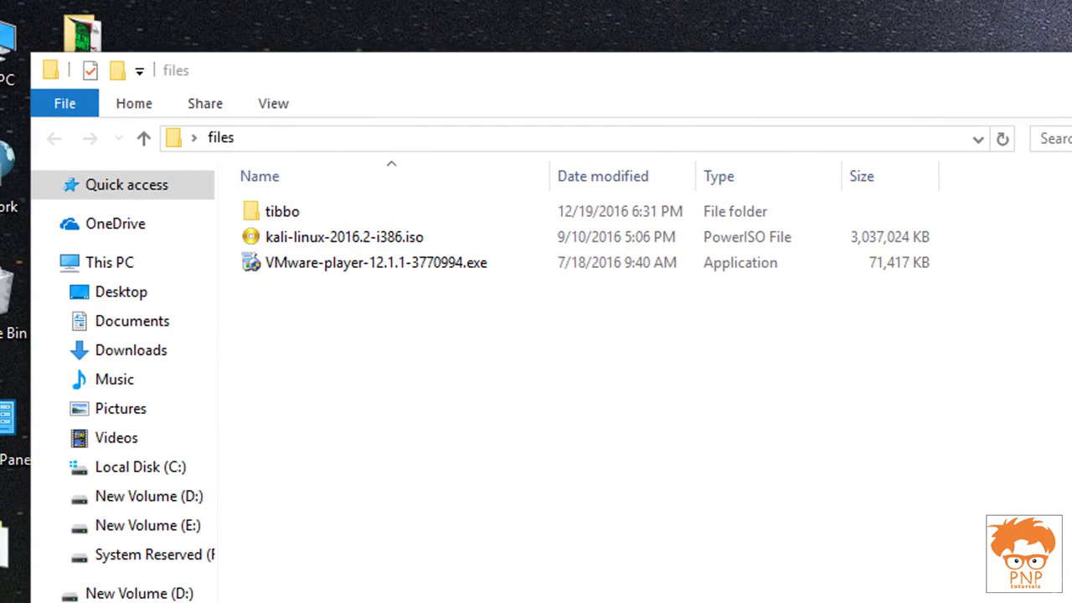
left_click(591, 245)
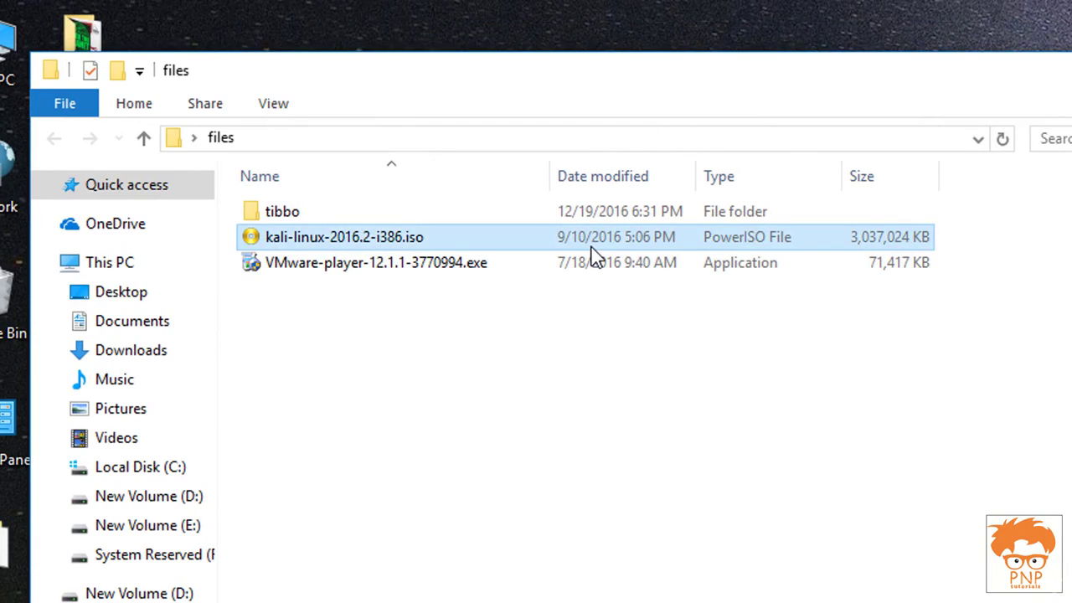
left_click(756, 578)
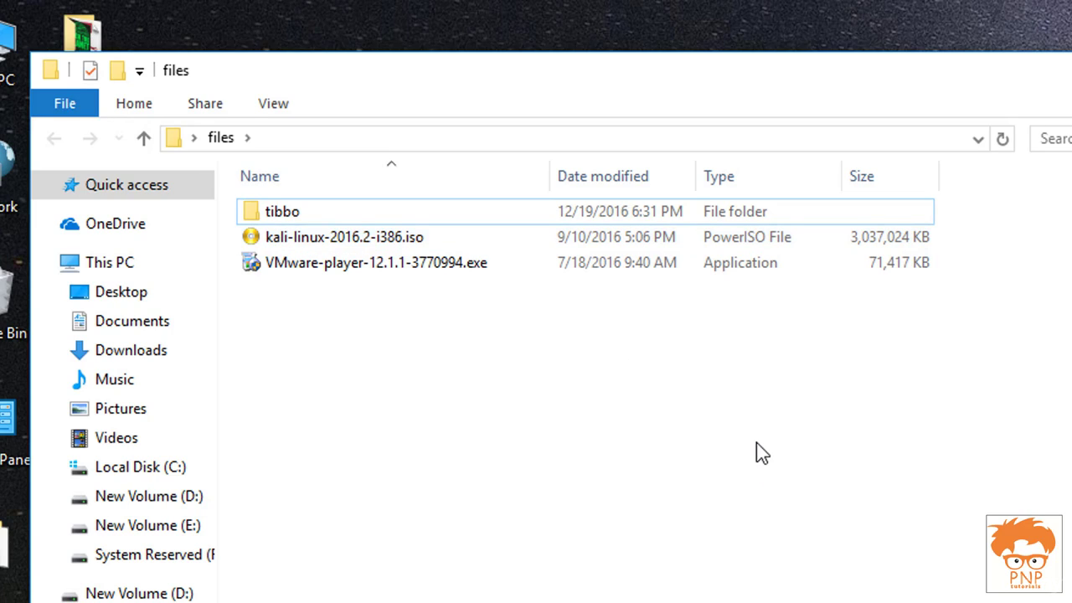
right_click(756, 442)
left_click(807, 537)
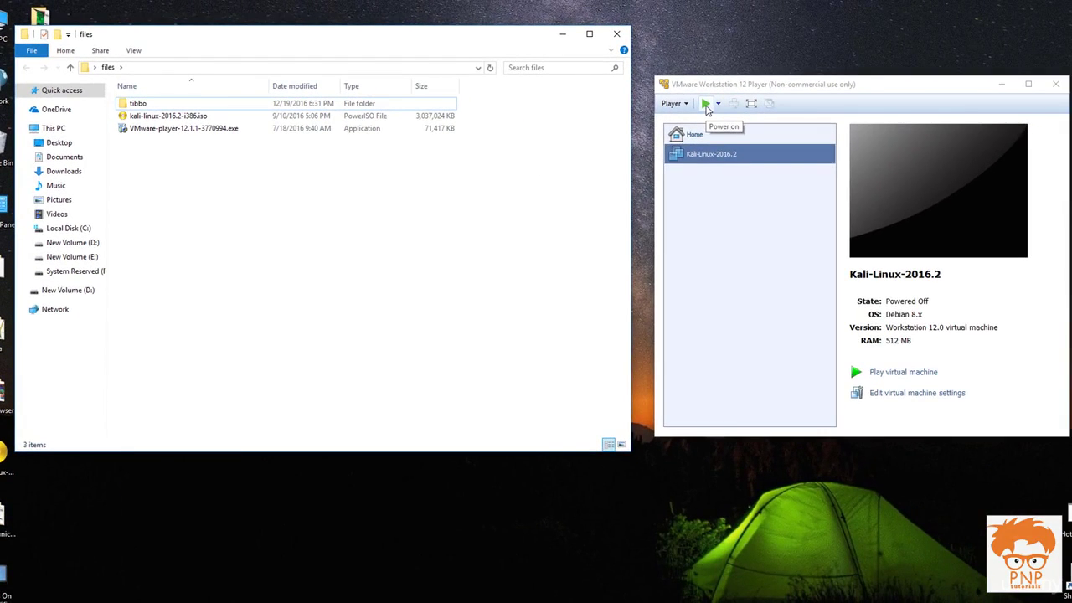
left_click(706, 104)
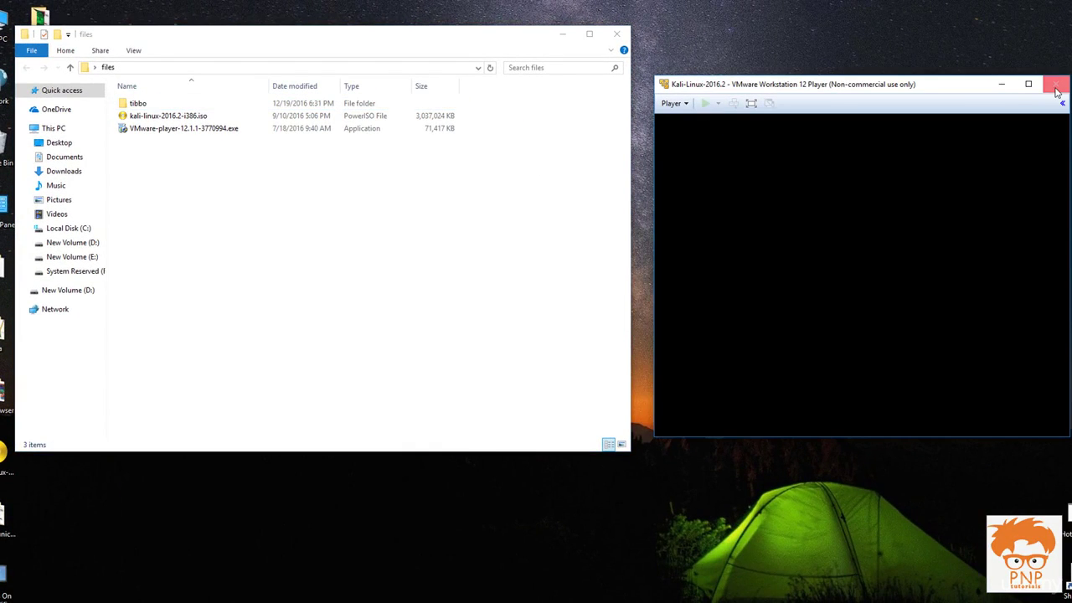
Step: Close File Explorer and dismiss the keyboard-hook and removable-devices notices permanently
left_click(616, 34)
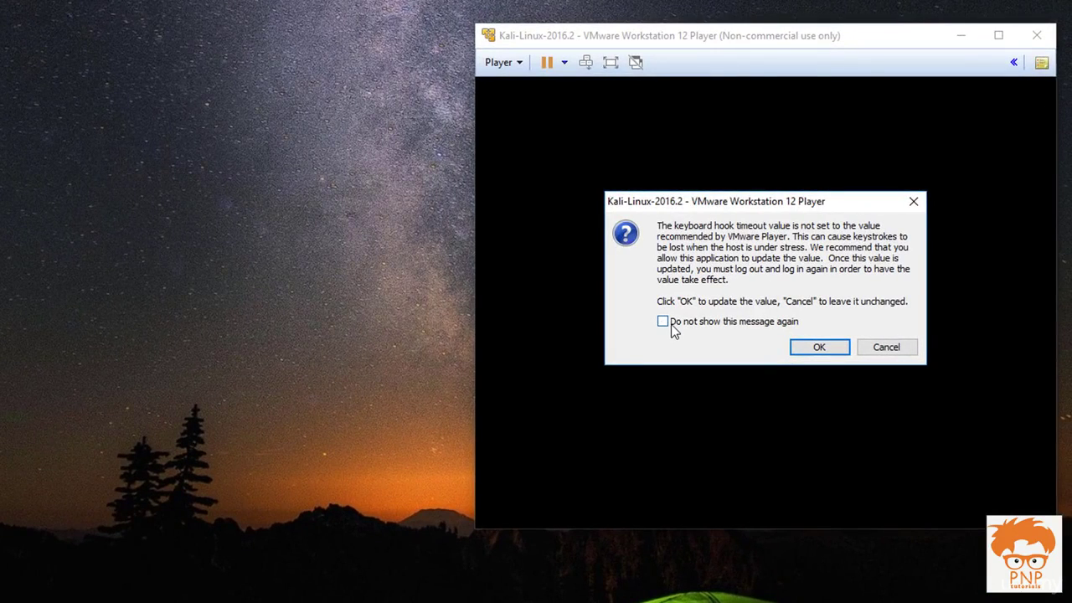
left_click(663, 323)
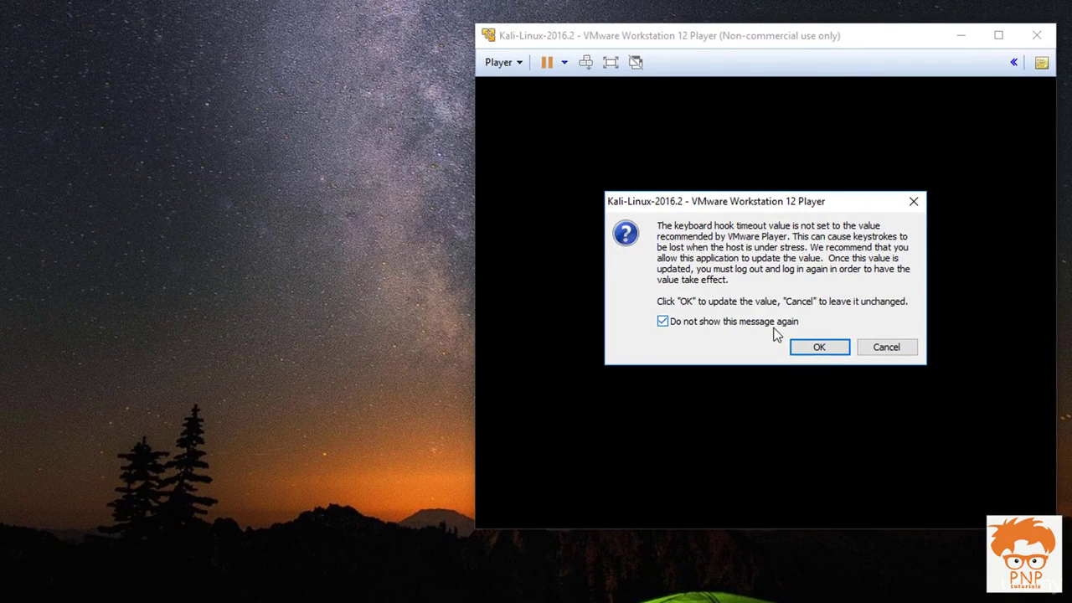
left_click(833, 351)
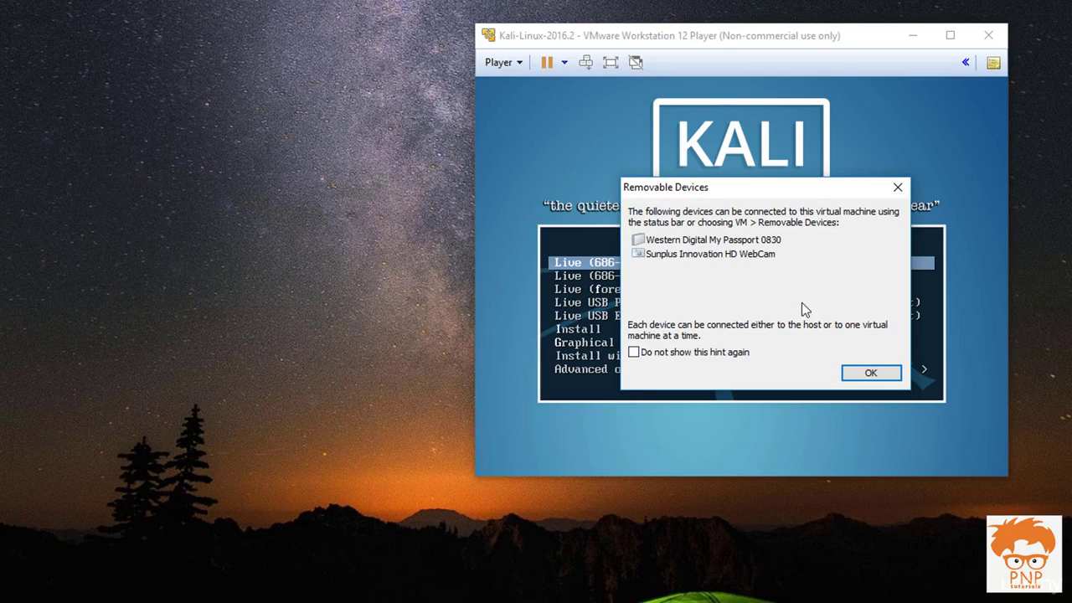
left_click(692, 359)
left_click(878, 374)
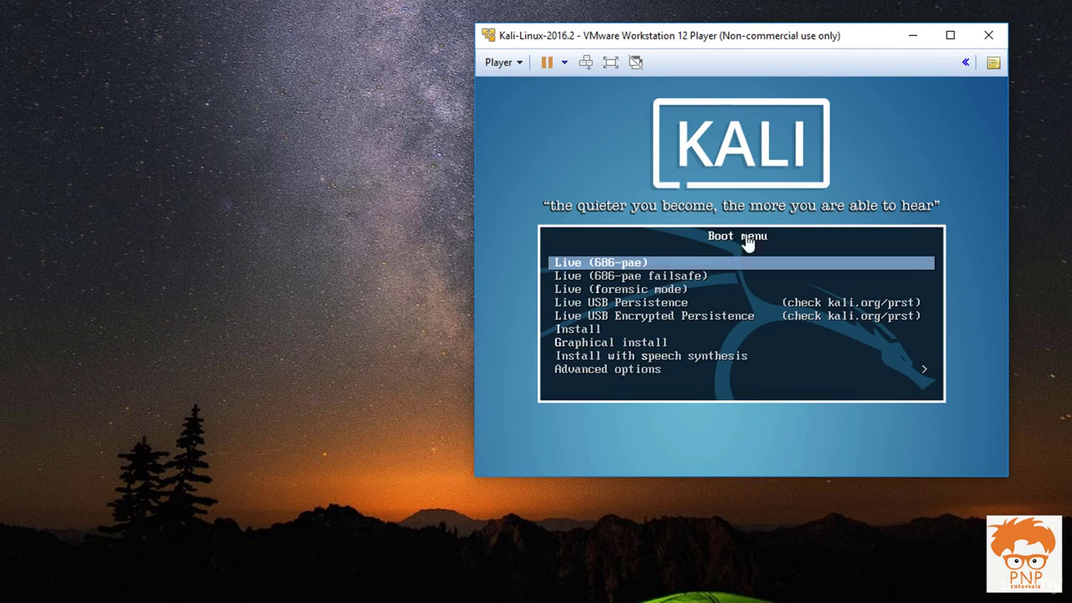
Step: Boot the Graphical install option from the Kali boot menu
left_click(830, 153)
key("Down")
key("Down")
key("Down")
key("Down")
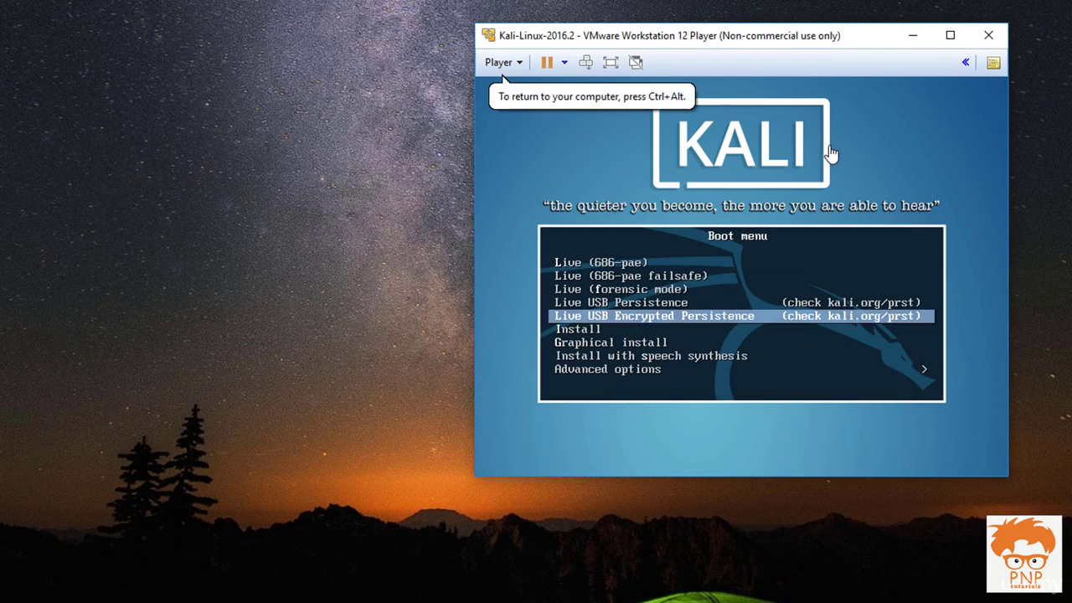
key("Down")
key("Down")
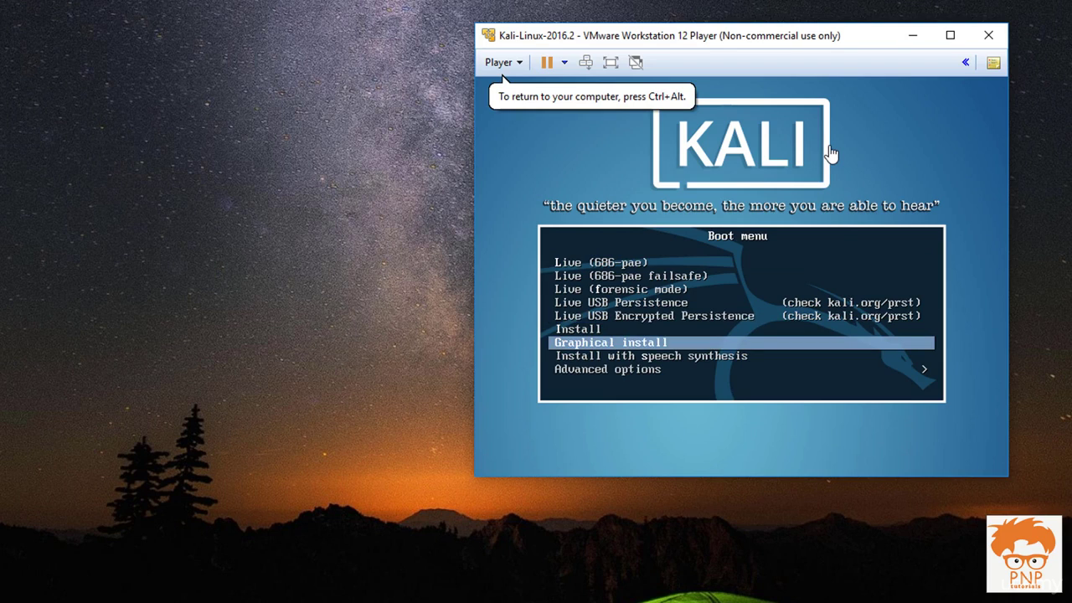
key("Return")
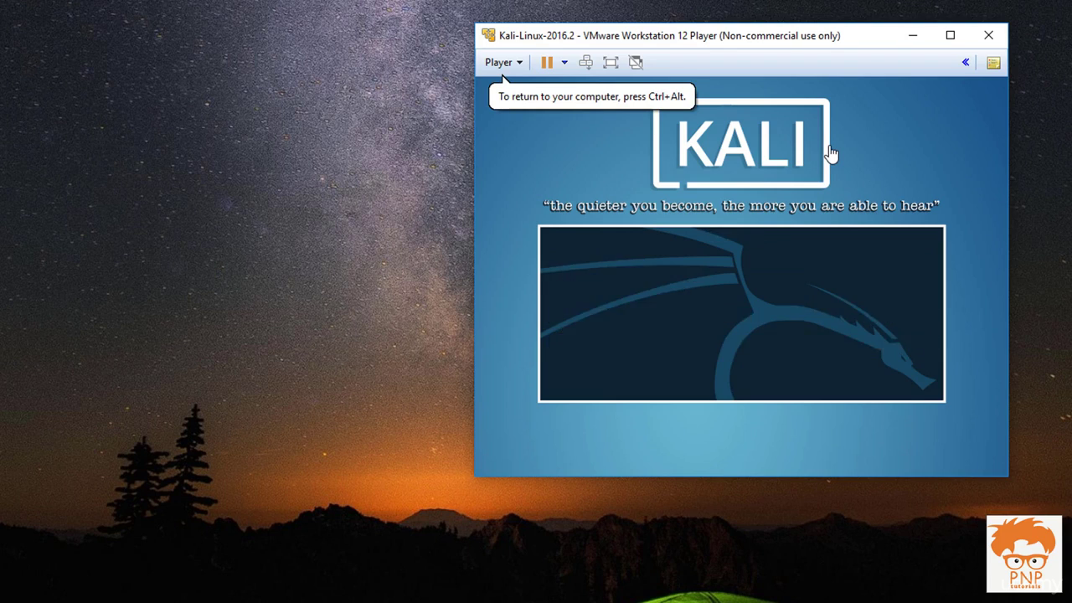
Step: Choose English language, India location, and the American English keymap in the Kali installer
left_click_drag(247, 53, 479, 27)
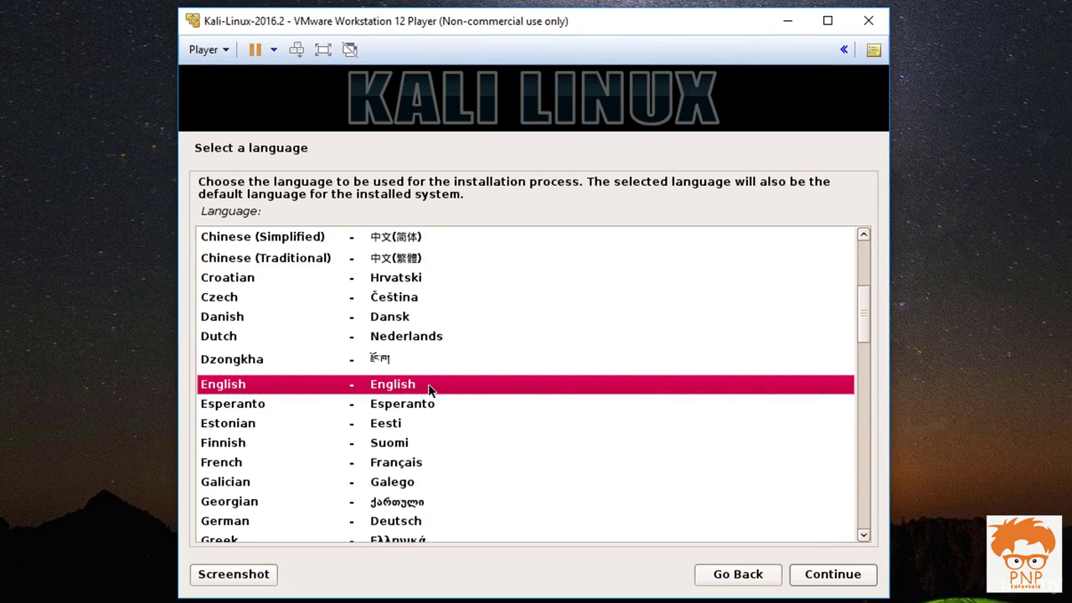
double_click(428, 385)
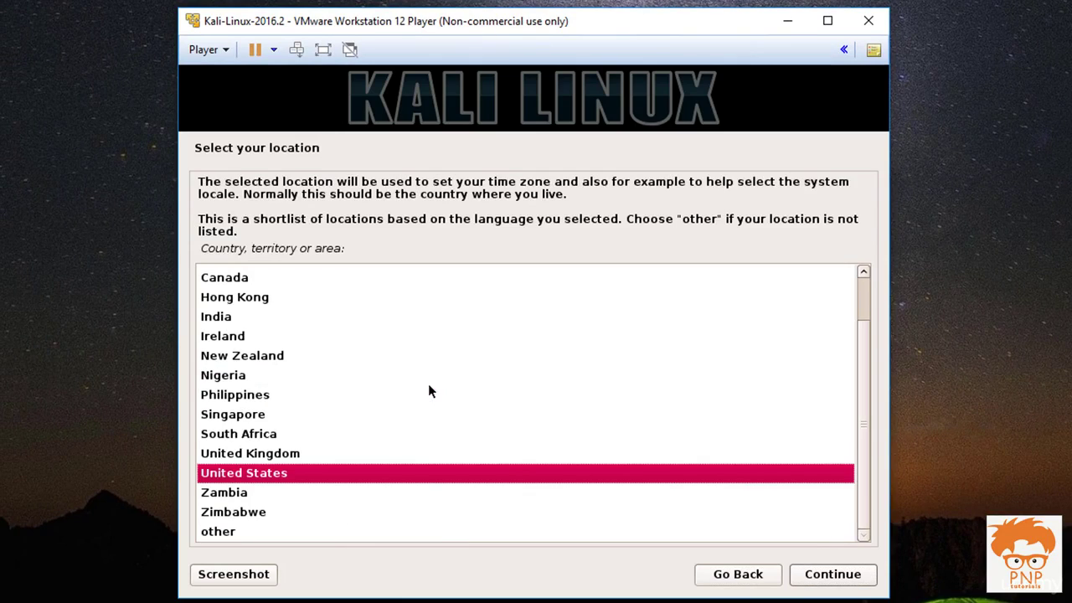
key("Up")
key("Up")
key("Up")
key("Up")
key("Up")
key("Up")
key("Up")
key("Up")
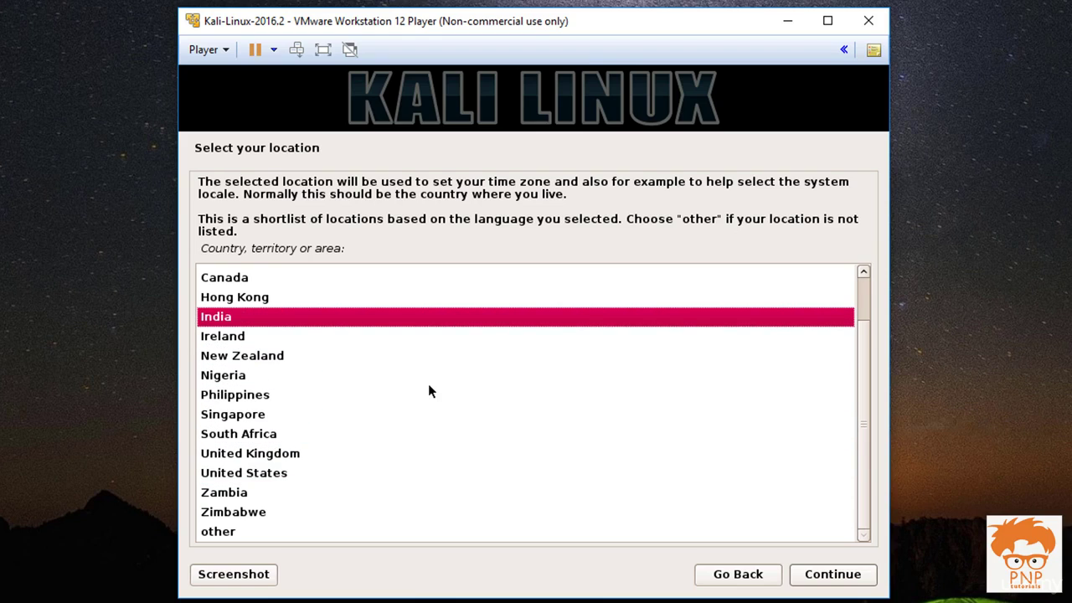
key("Return")
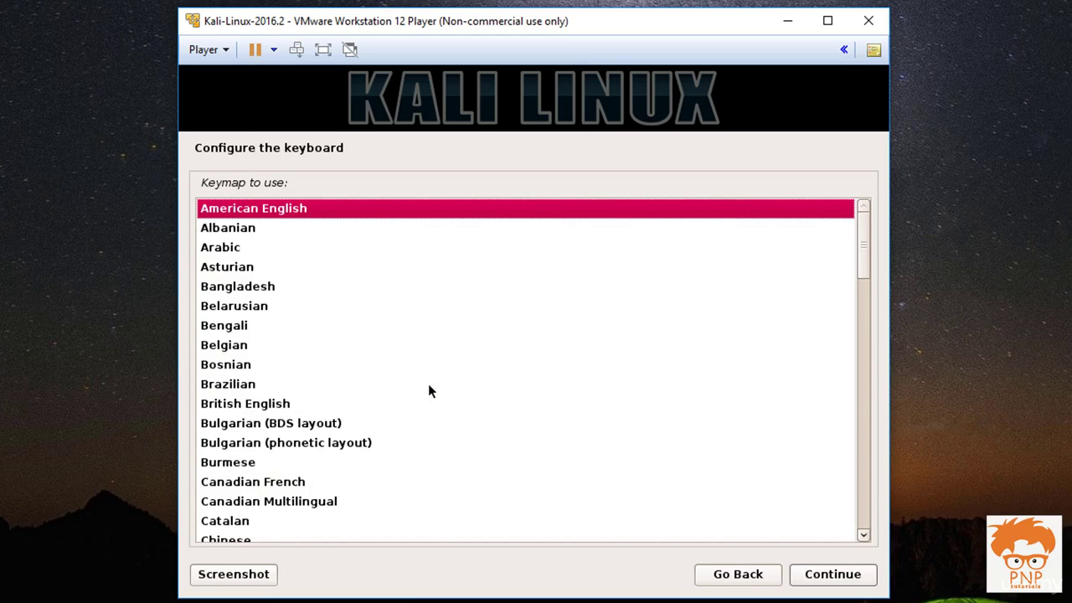
key("Return")
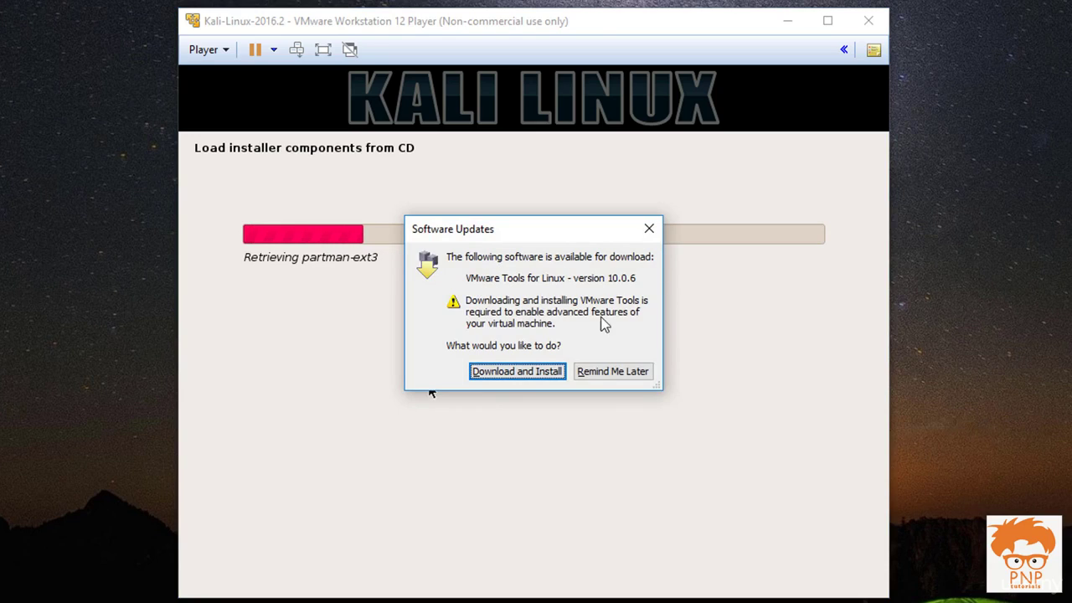
Step: Download and install VMware Tools for Linux, moving the progress box below the Player window
left_click(544, 374)
left_click_drag(548, 256, 537, 398)
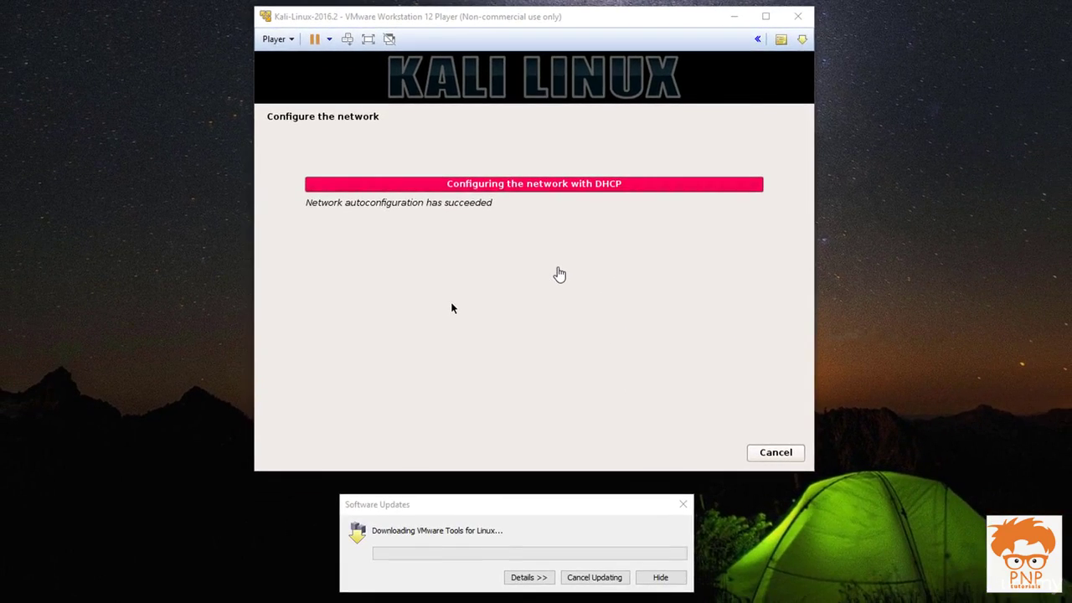
left_click_drag(608, 37, 619, 33)
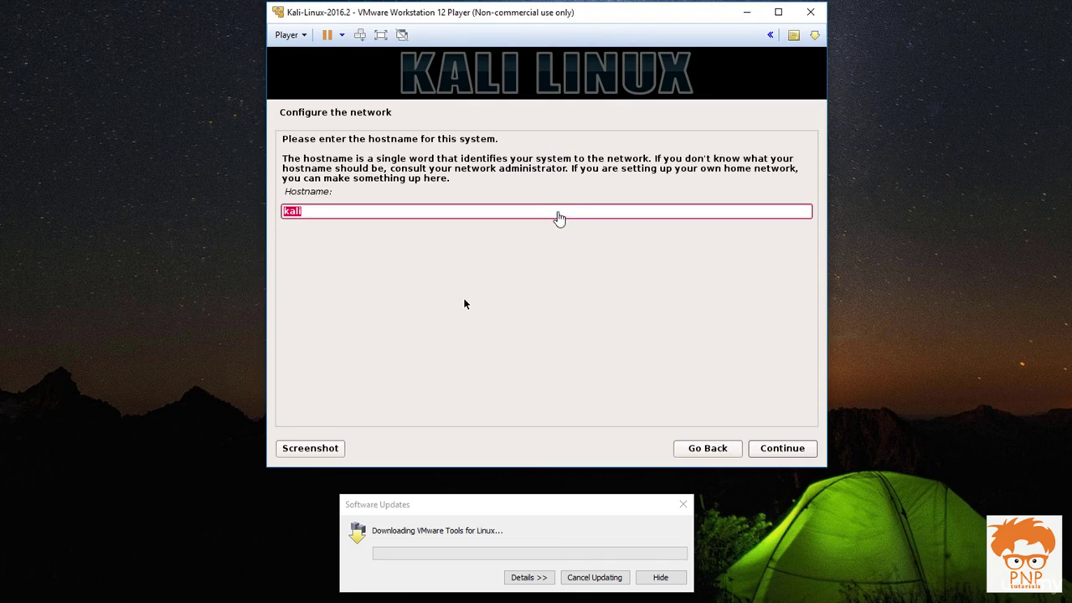
Step: Keep hostname kali and continue with the domain name left blank
left_click(558, 209)
left_click(789, 455)
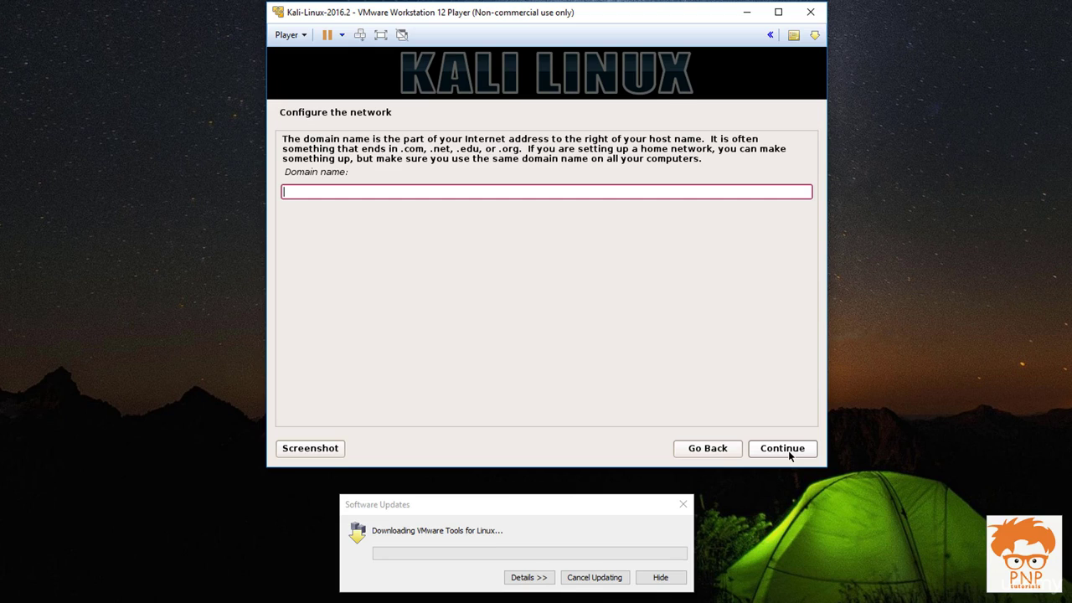
left_click(789, 455)
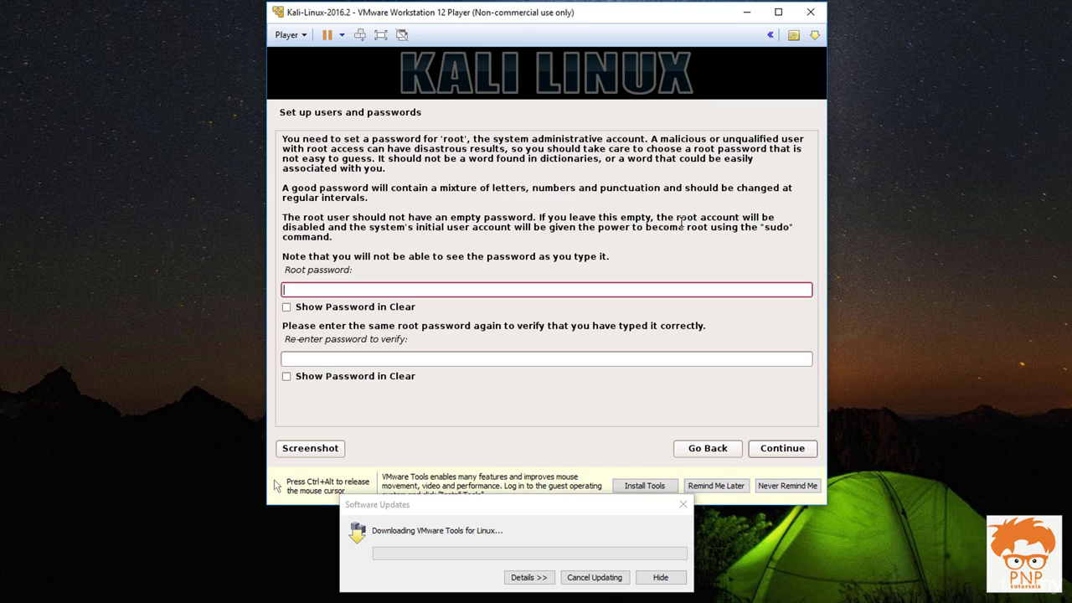
Step: Enter the root account password, re-enter it to confirm, and continue
type("toor1234567")
key("Tab")
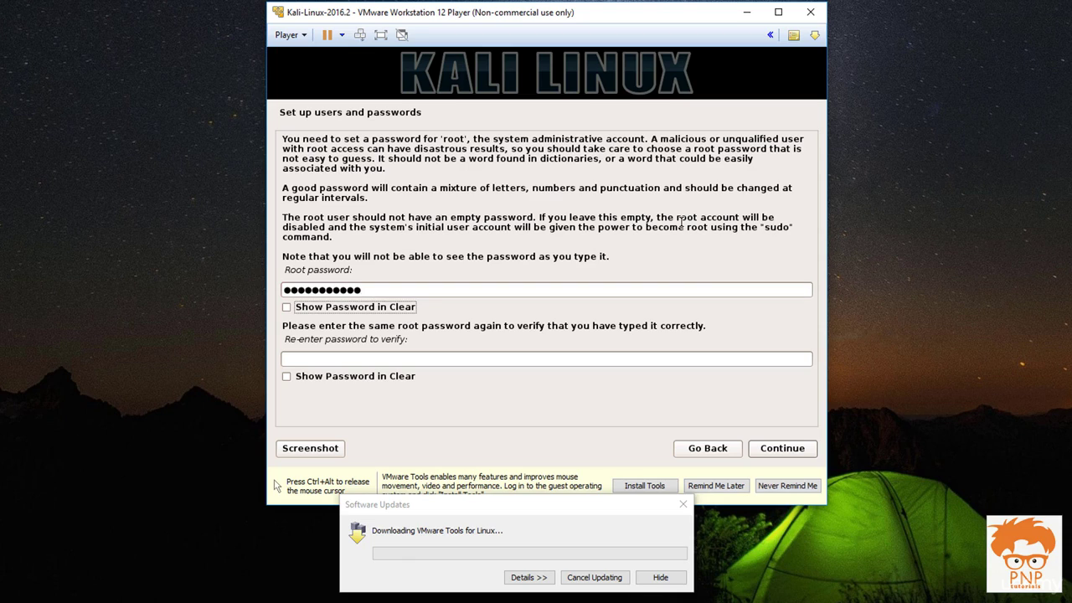
key("Tab")
type("toor12")
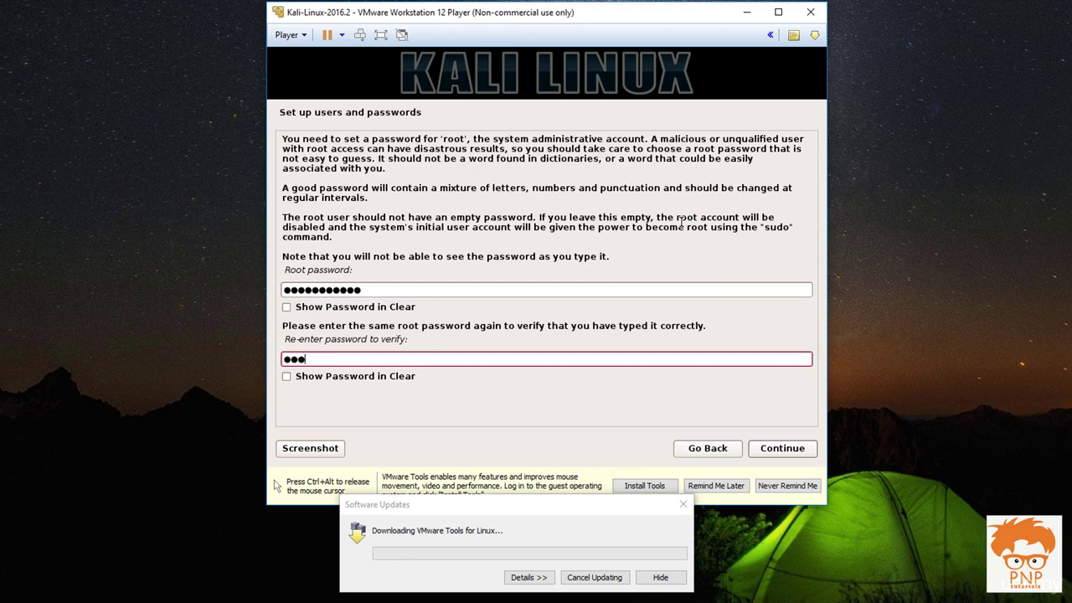
type("34567")
key("Tab")
key("Tab")
key("Return")
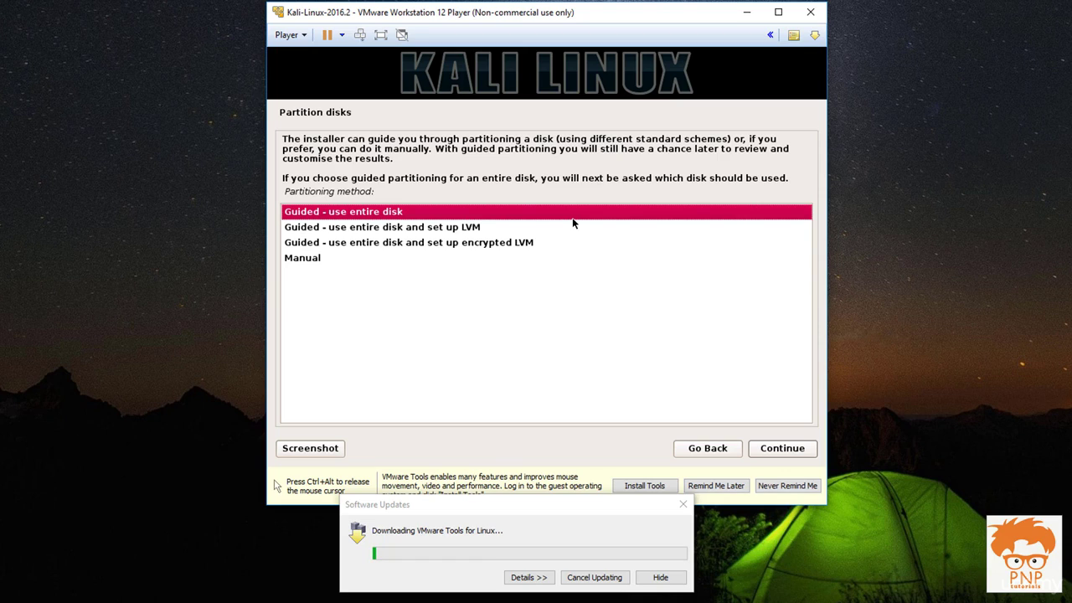
Step: Choose guided entire-disk partitioning of SCSI1 (sda) with all files in one partition
key("Down")
key("Up")
key("Return")
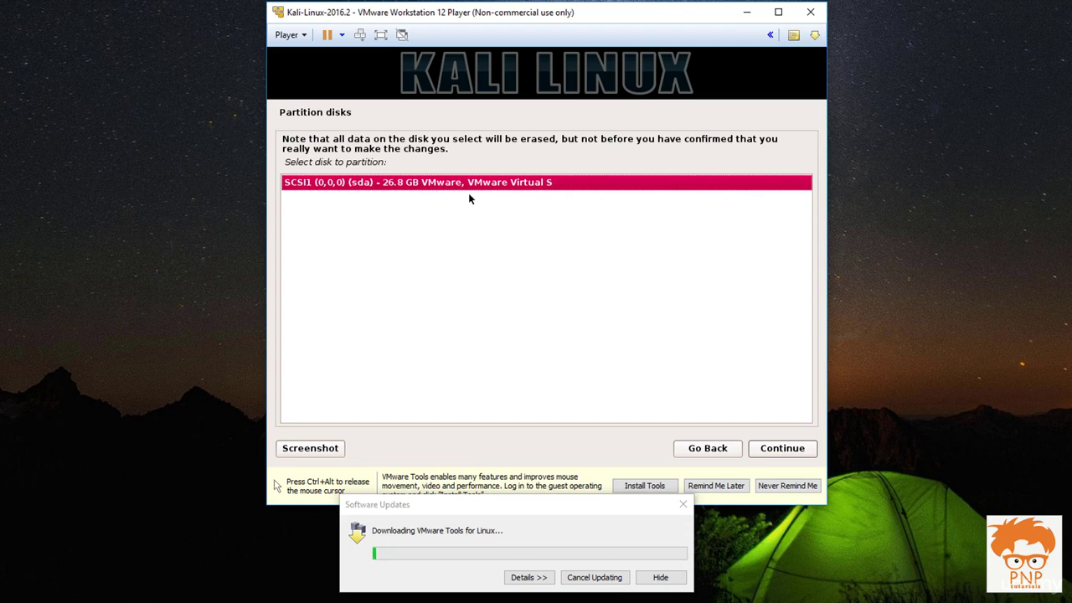
double_click(425, 193)
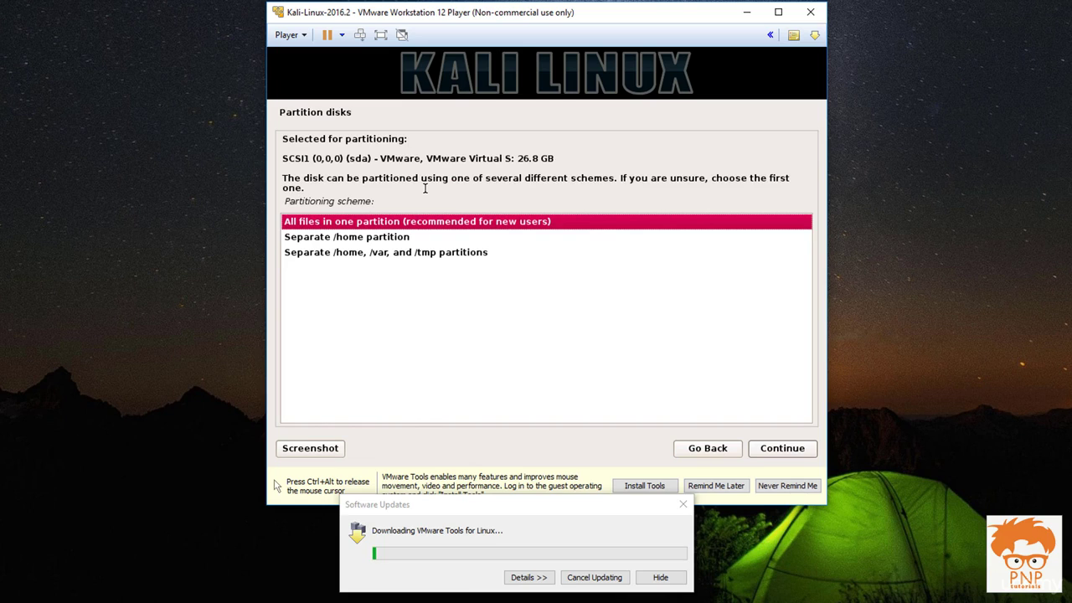
key("Return")
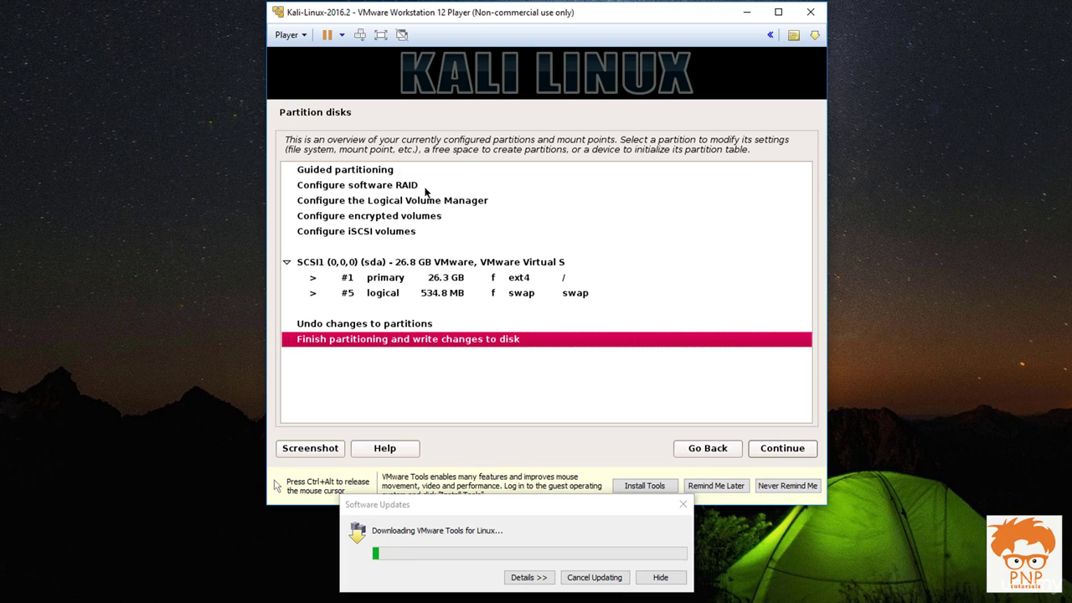
Step: Finish partitioning and confirm writing the changes to disk
key("Return")
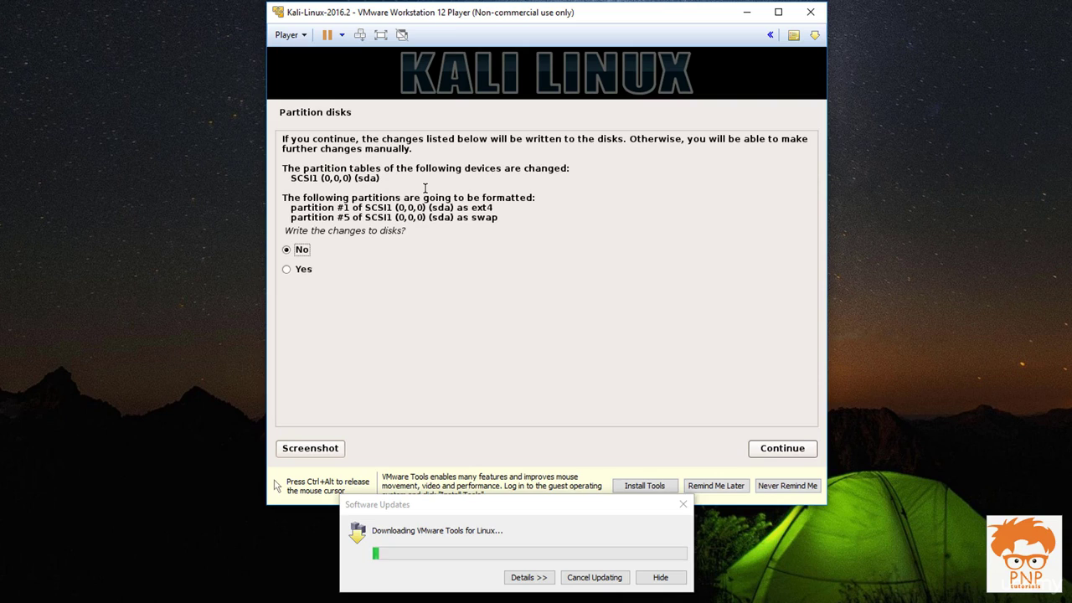
key("Down")
key("Return")
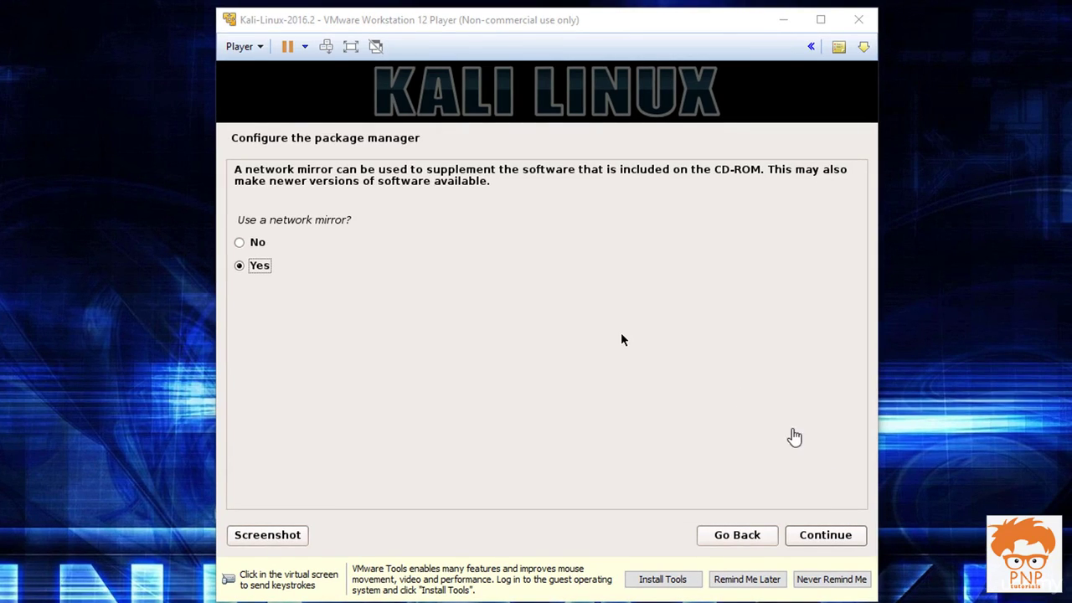
Step: Decline using a network mirror and continue
left_click(634, 358)
key("Up")
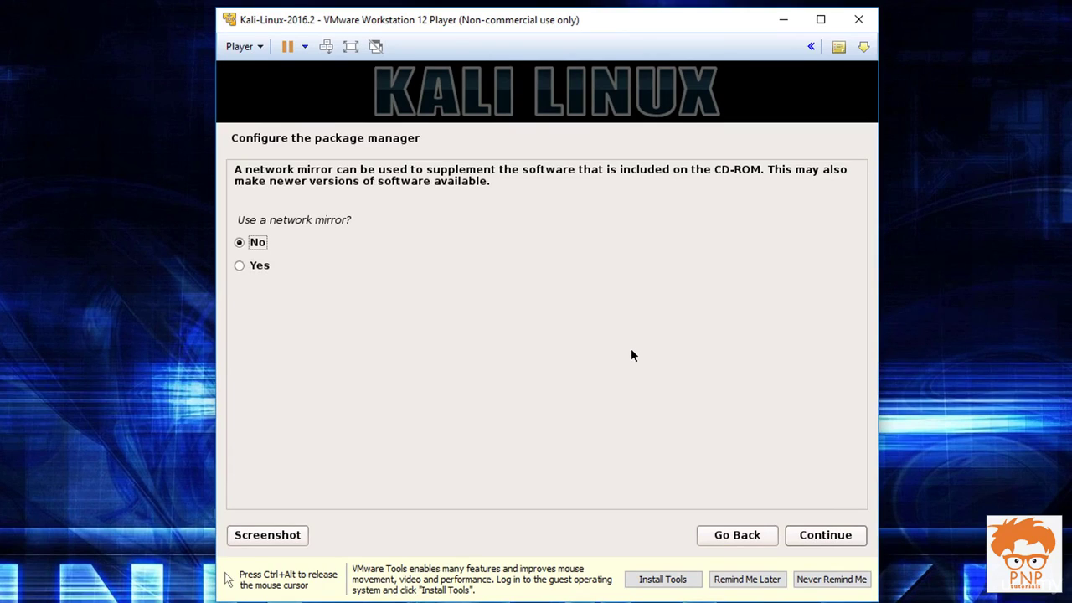
key("Tab")
key("Return")
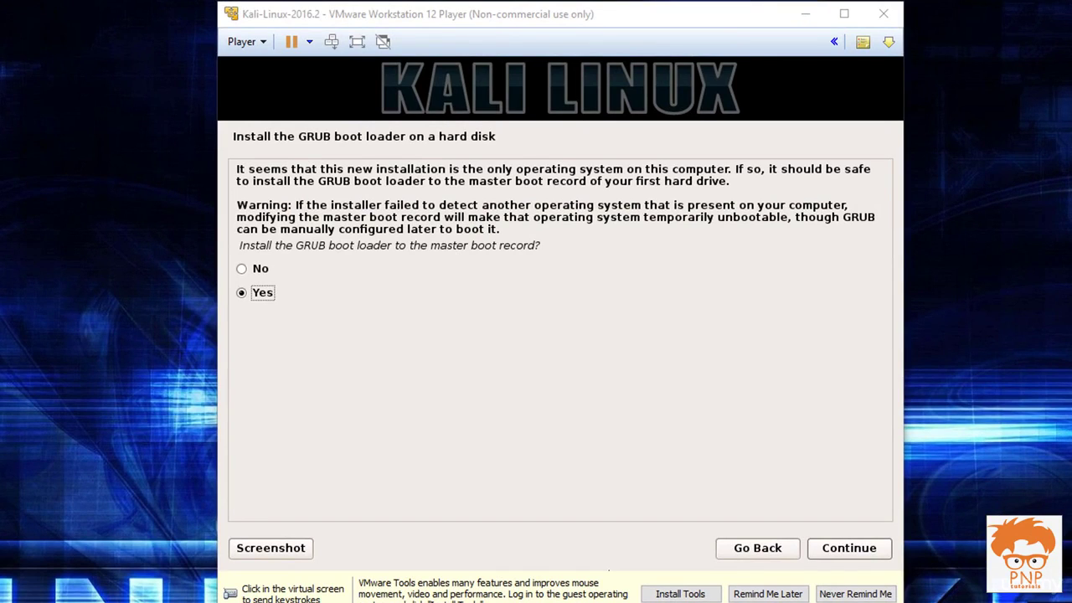
Step: Install the GRUB boot loader to the master boot record on /dev/sda
left_click(416, 270)
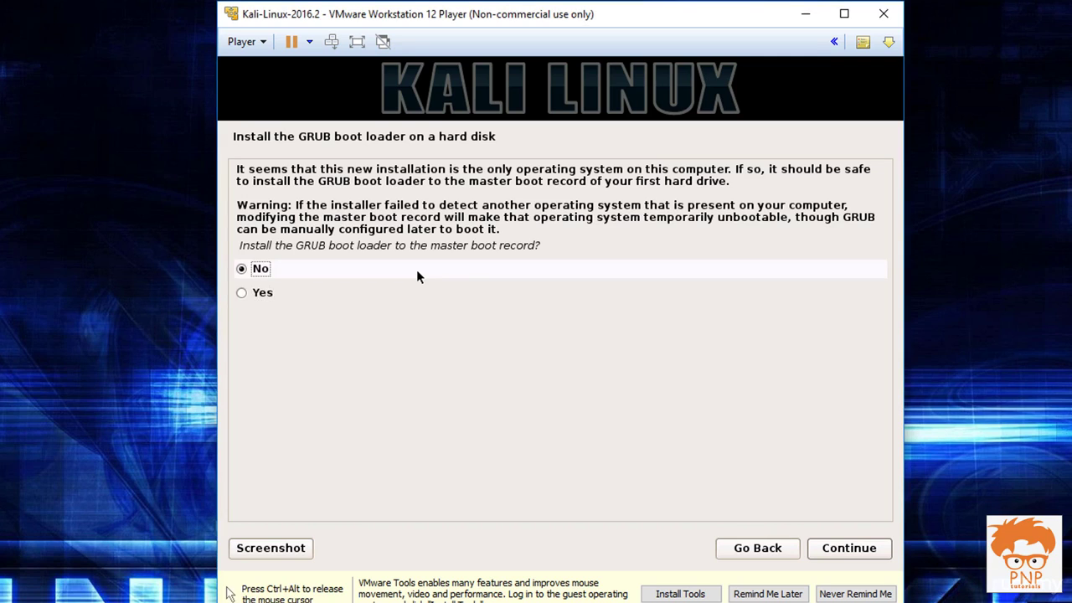
key("Down")
key("Return")
key("Down")
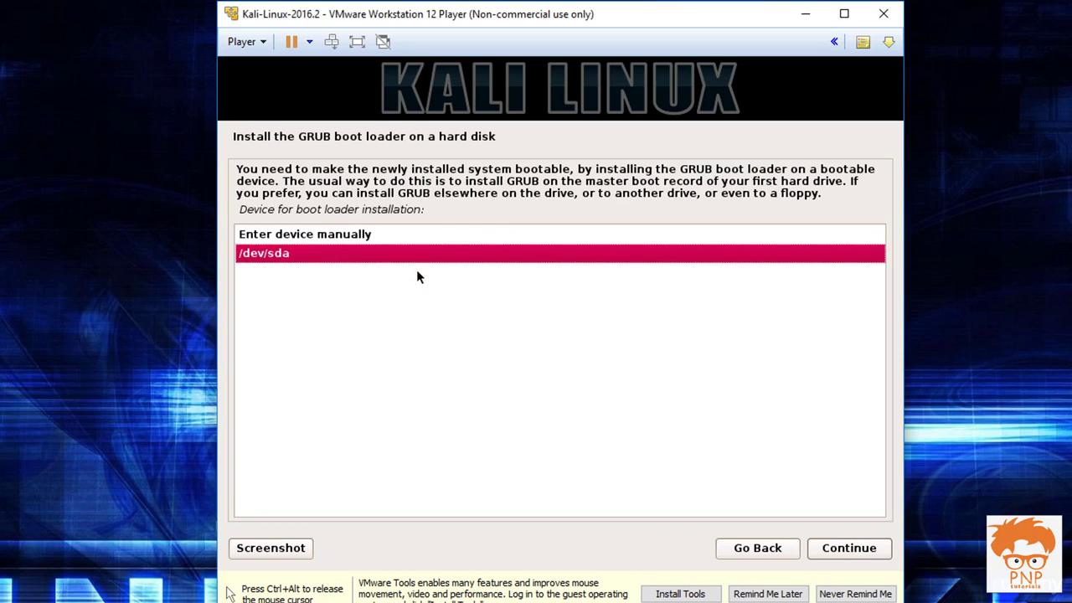
key("Return")
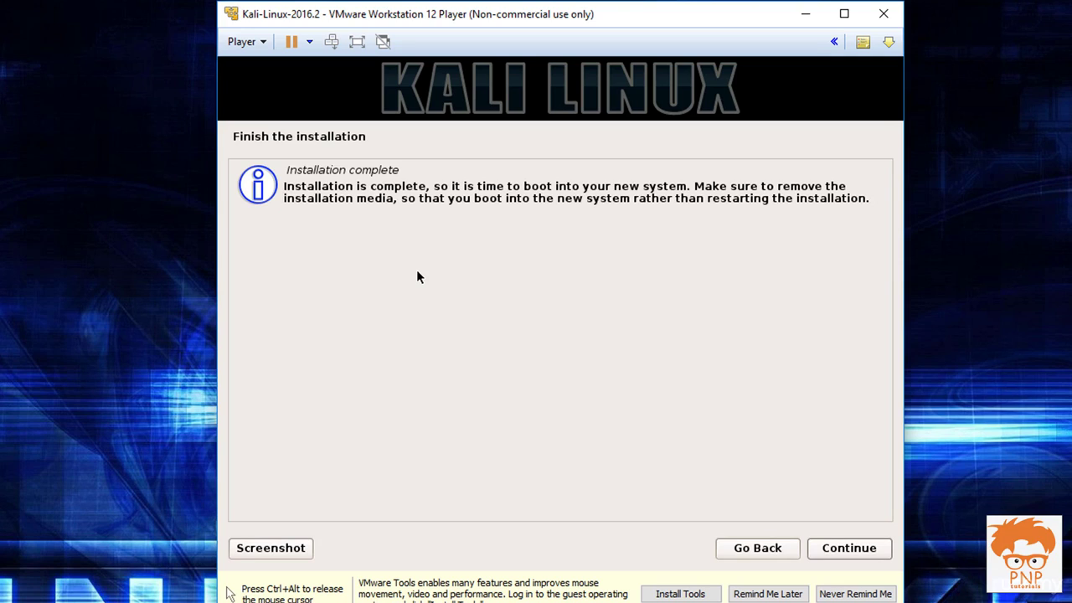
Step: Continue from Installation complete, then boot Kali from the GRUB menu after the reboot
left_click(844, 550)
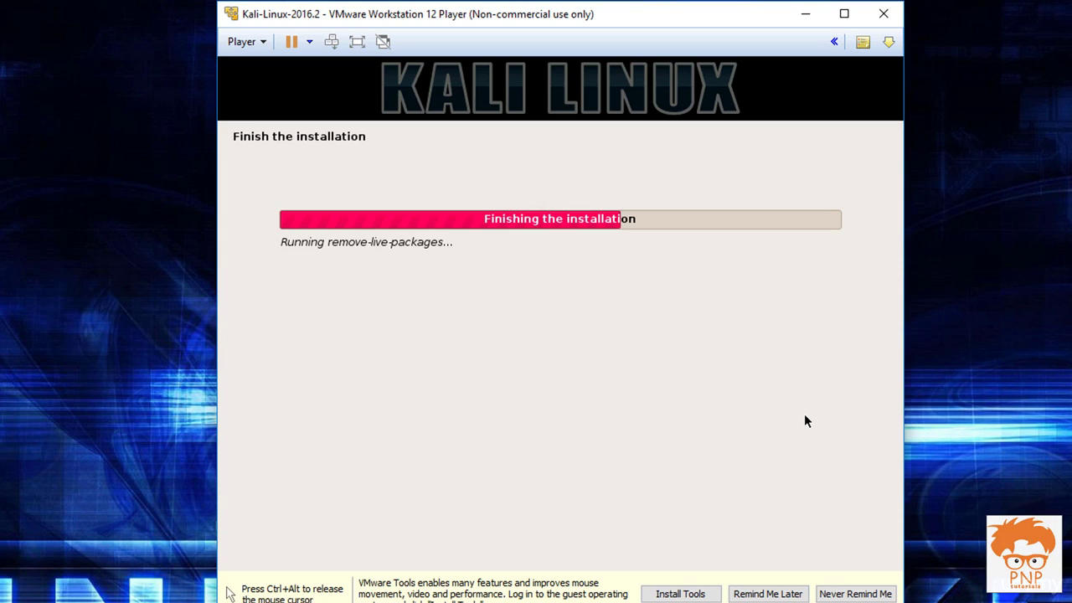
key("ctrl+alt")
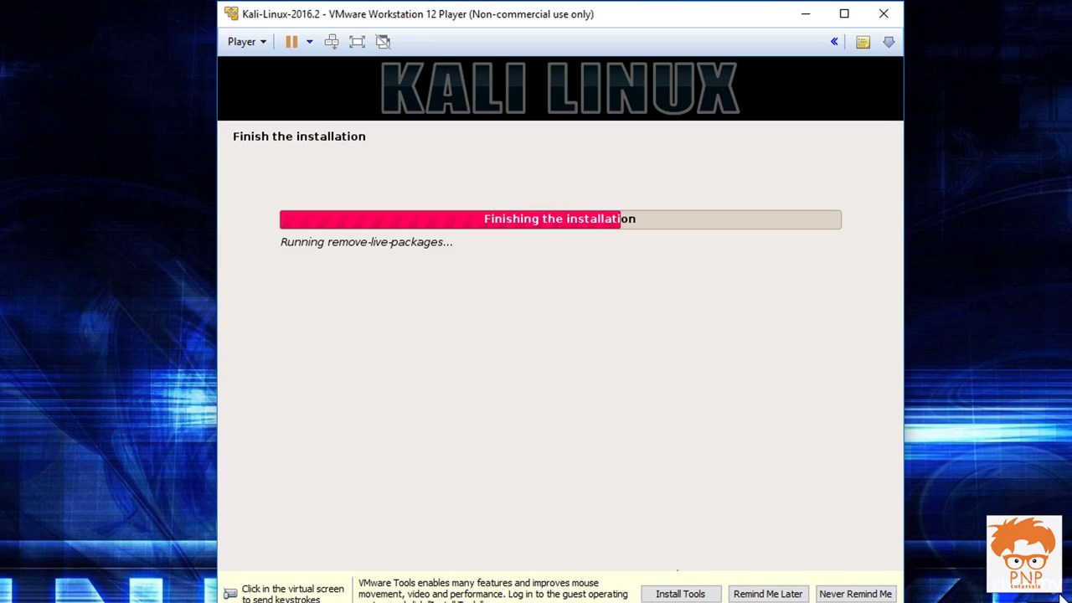
left_click(634, 412)
key("ctrl+alt")
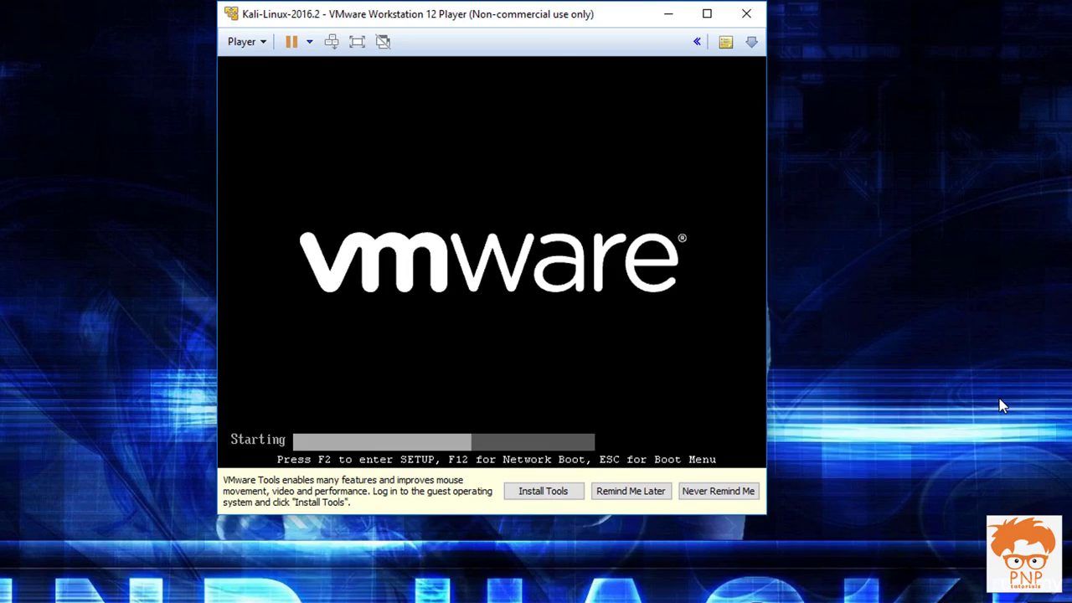
key("Return")
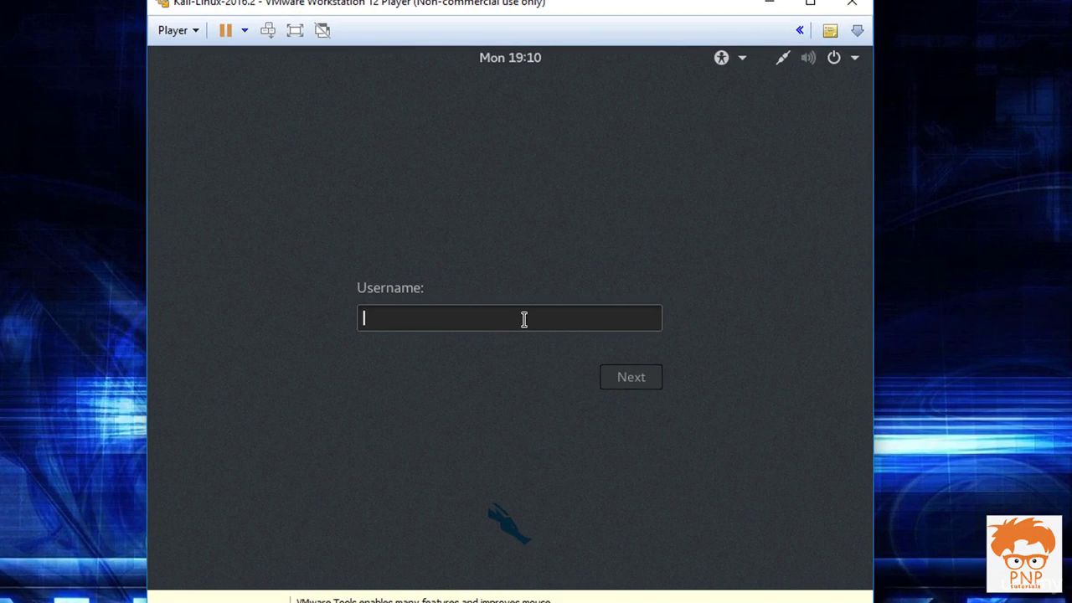
Step: Log in to Kali as root with the account password
type("root")
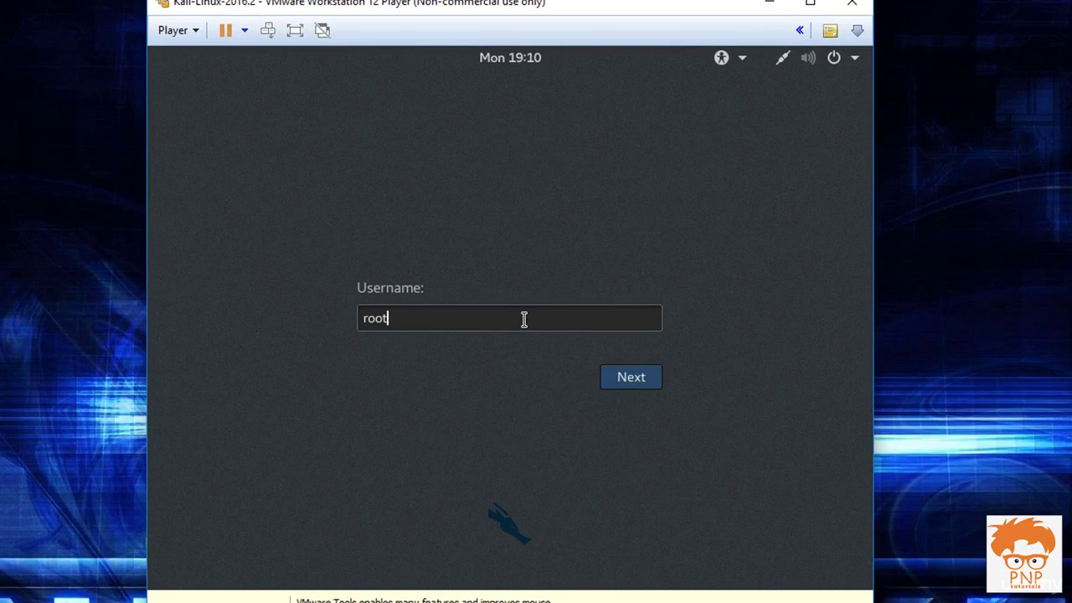
key("Return")
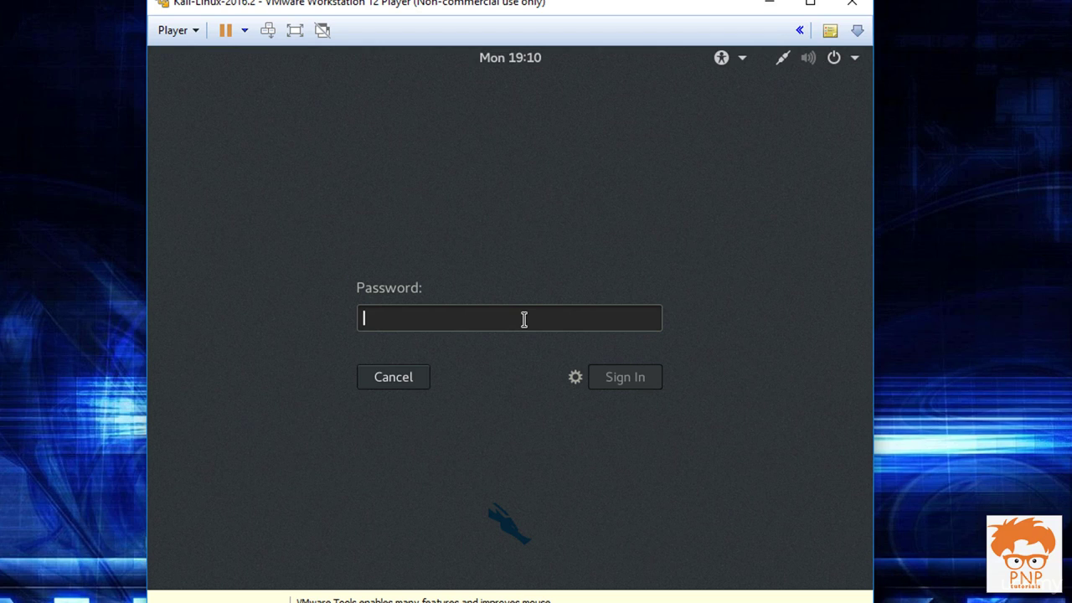
type("********")
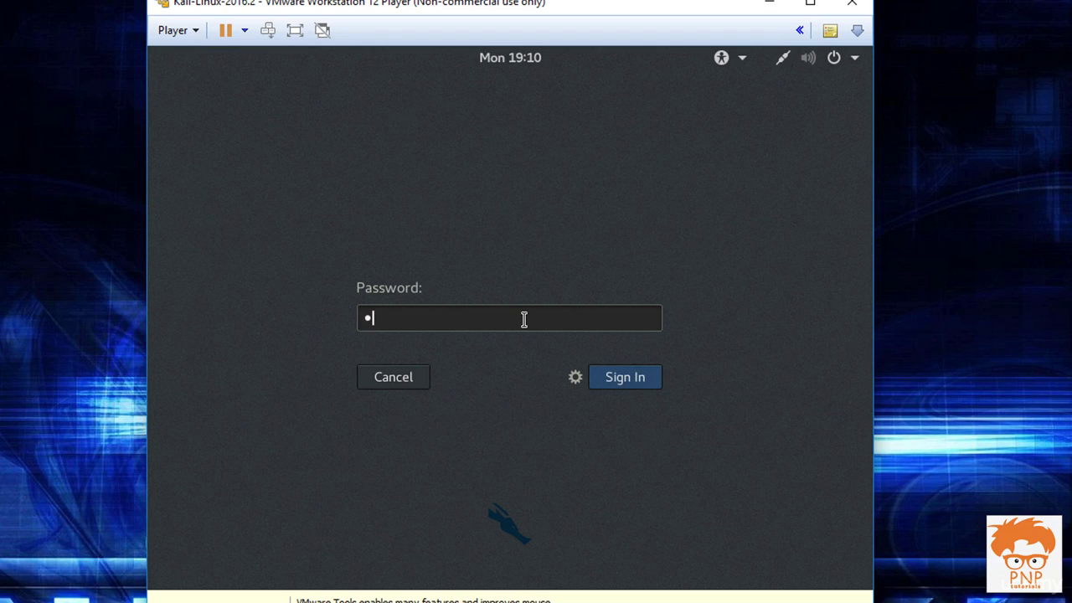
type("***")
key("Return")
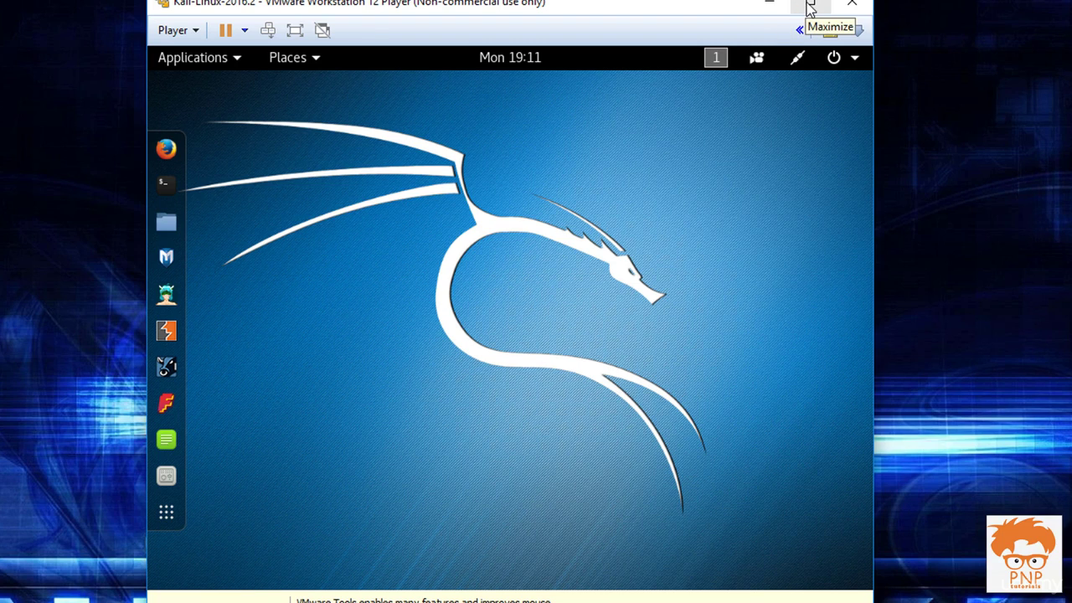
Step: Maximize the player window and insert the VMware Tools disc via Player > Manage
left_click(810, 9)
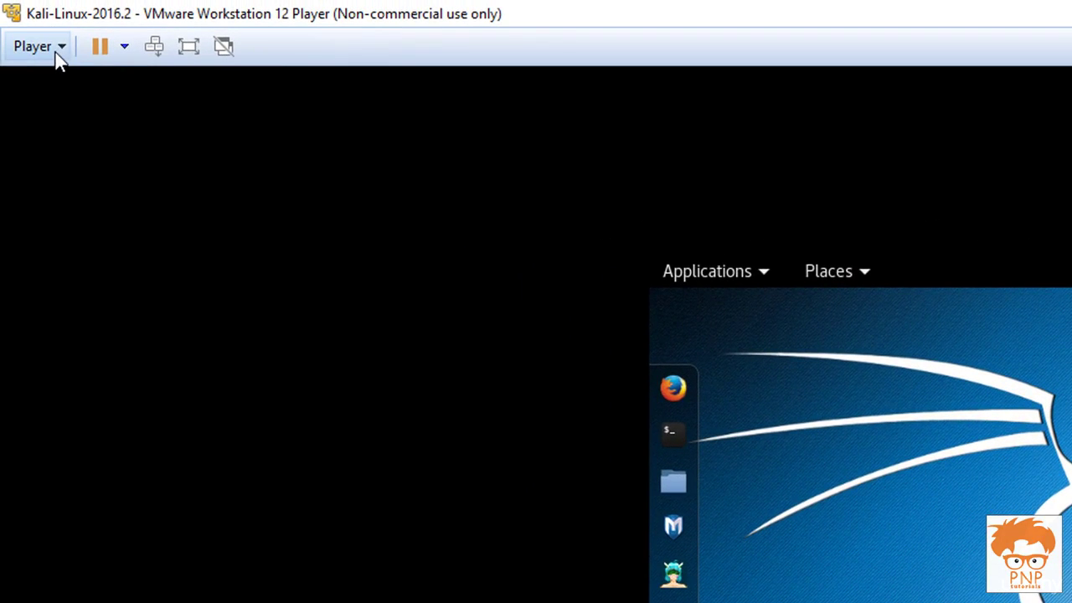
left_click(59, 44)
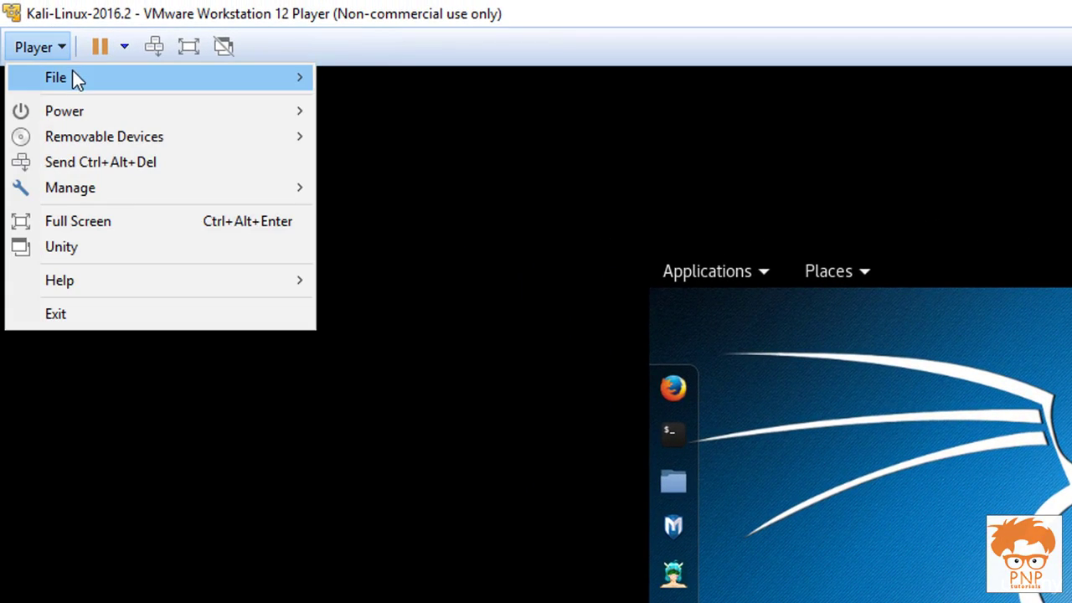
mouse_move(91, 186)
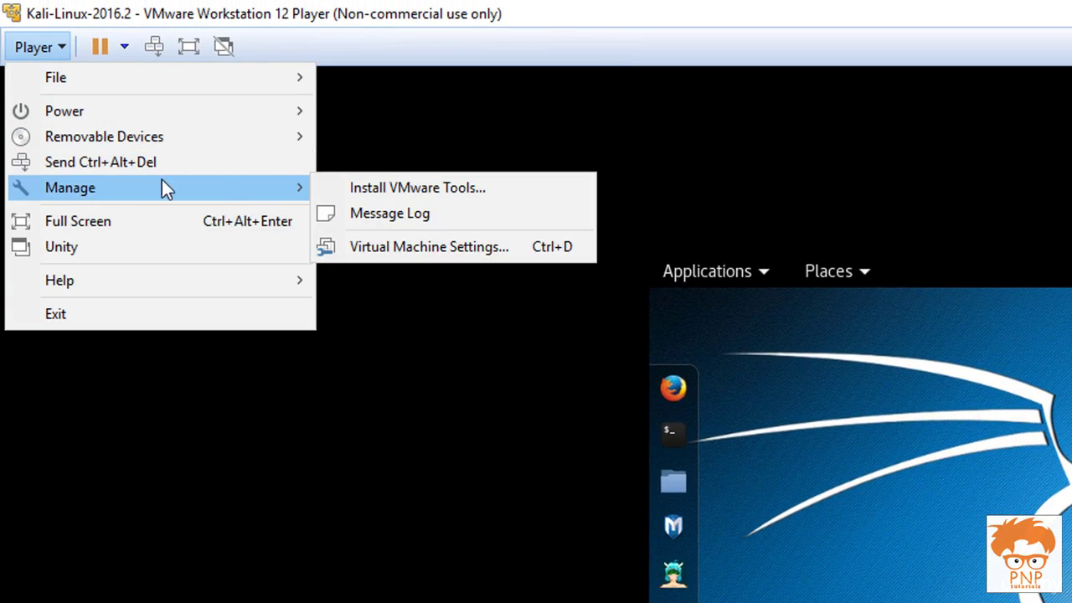
left_click(451, 188)
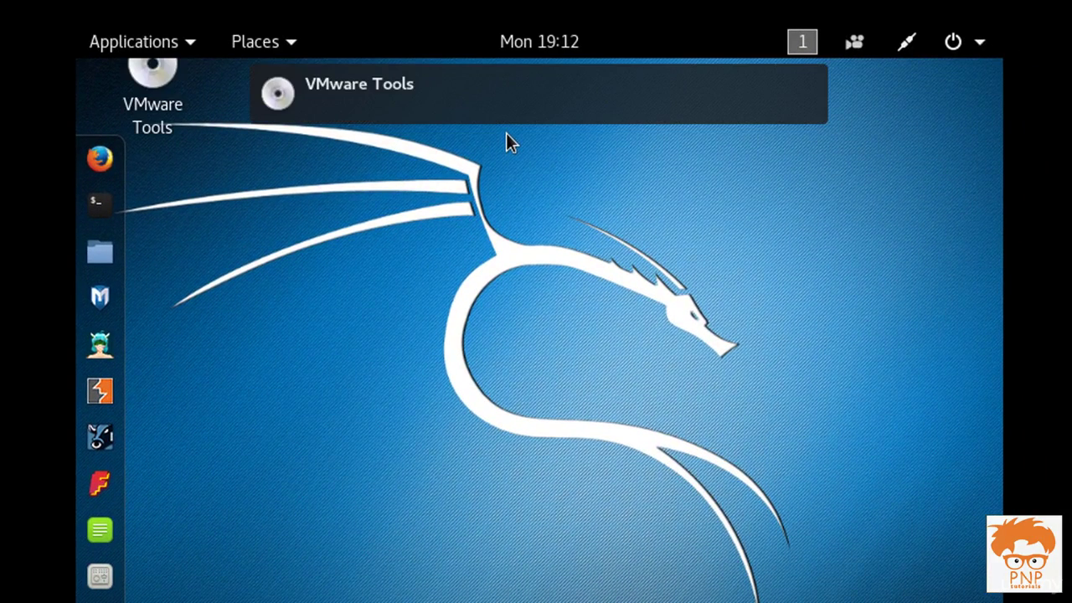
Step: Open the VMware Tools disc from the desktop and select VMwareTools-10.0.6-3595377.tar.gz
left_click(165, 81)
double_click(165, 80)
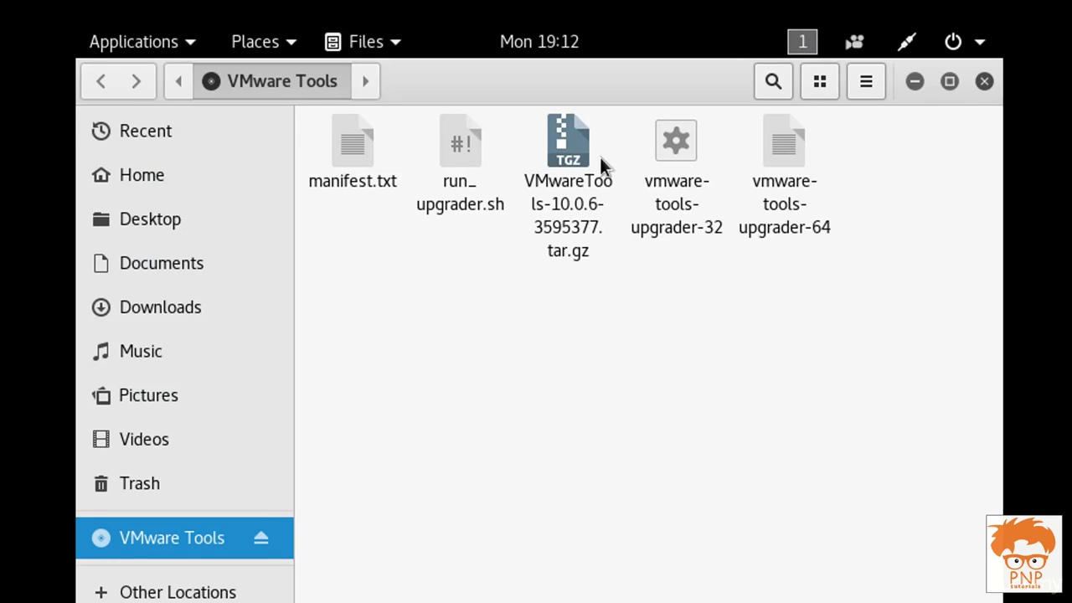
left_click(567, 163)
Step: Open the tar.gz in Archive Manager and extract vmware-tools-distrib into the Home folder
right_click(567, 164)
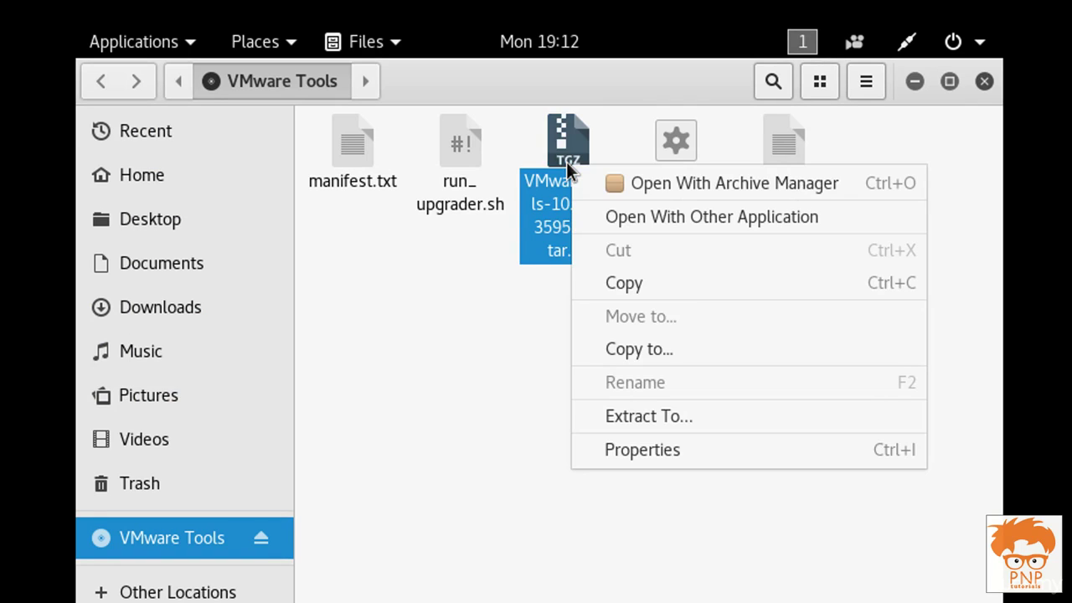
left_click(707, 184)
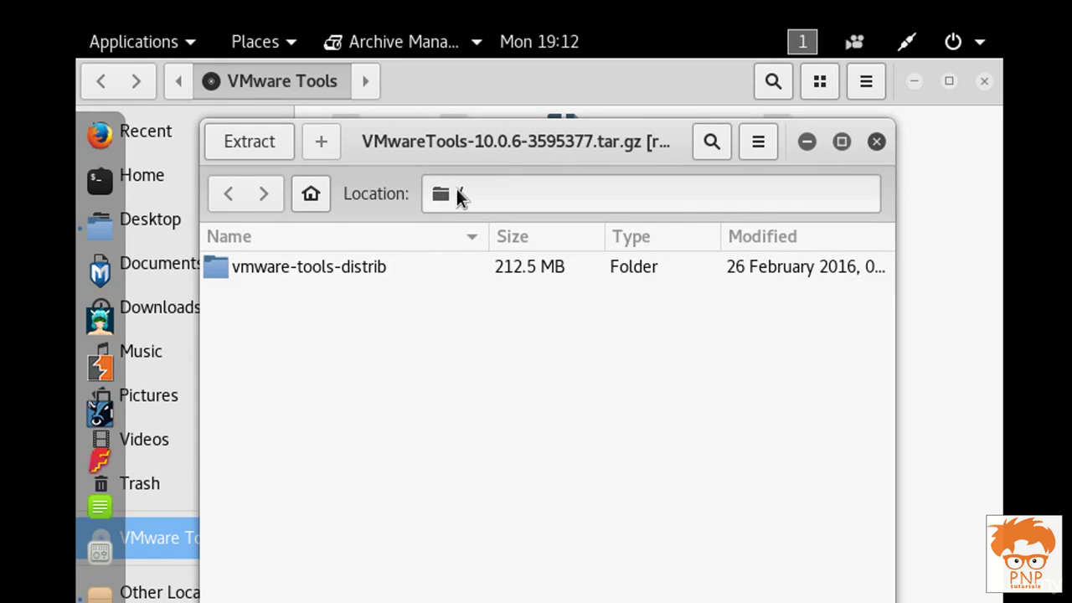
left_click(309, 266)
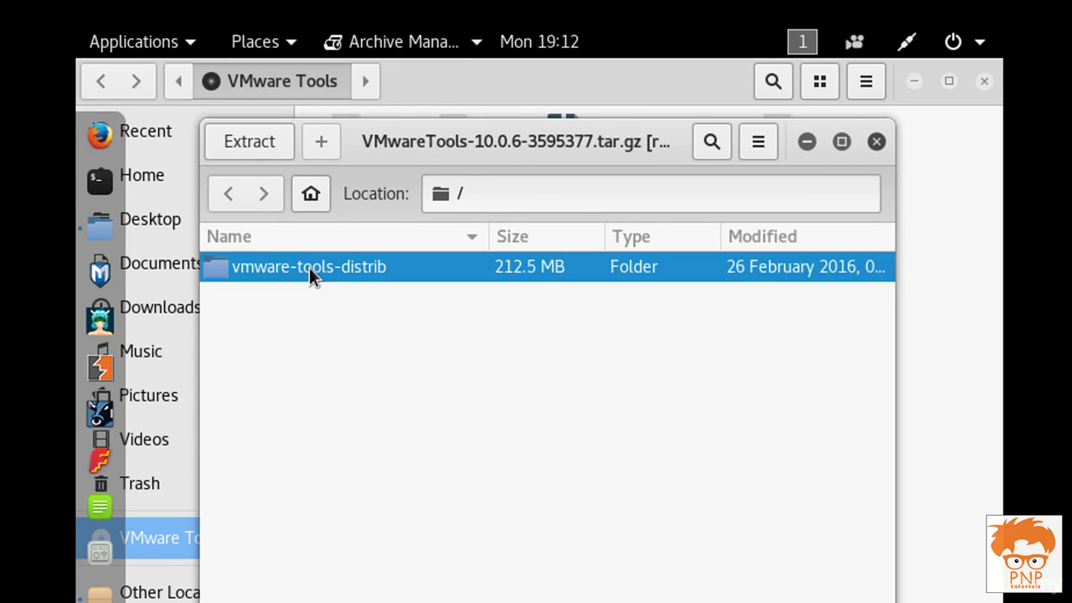
left_click(242, 144)
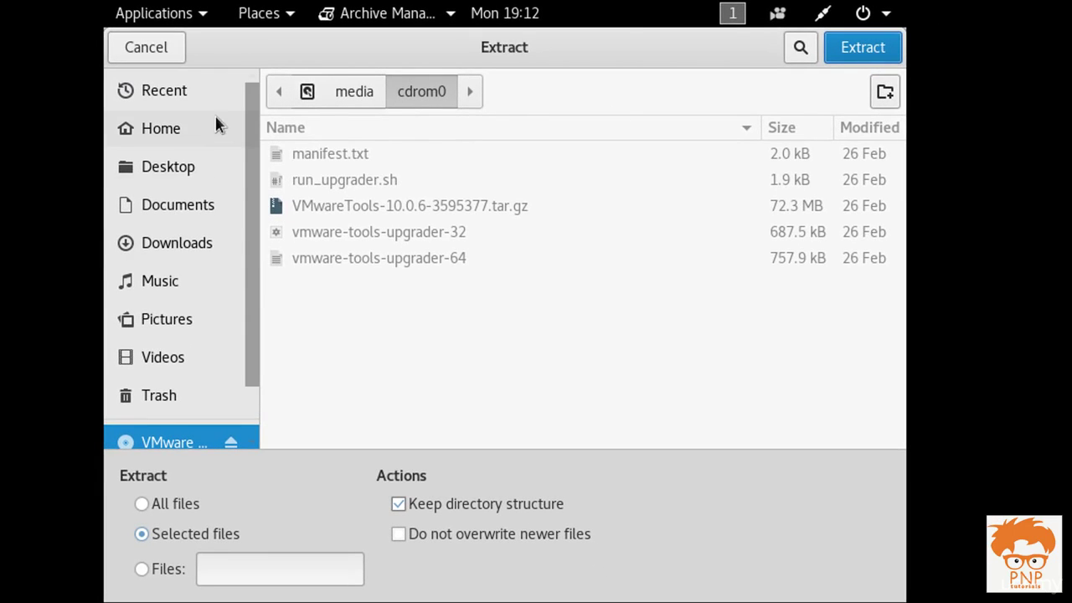
left_click(197, 129)
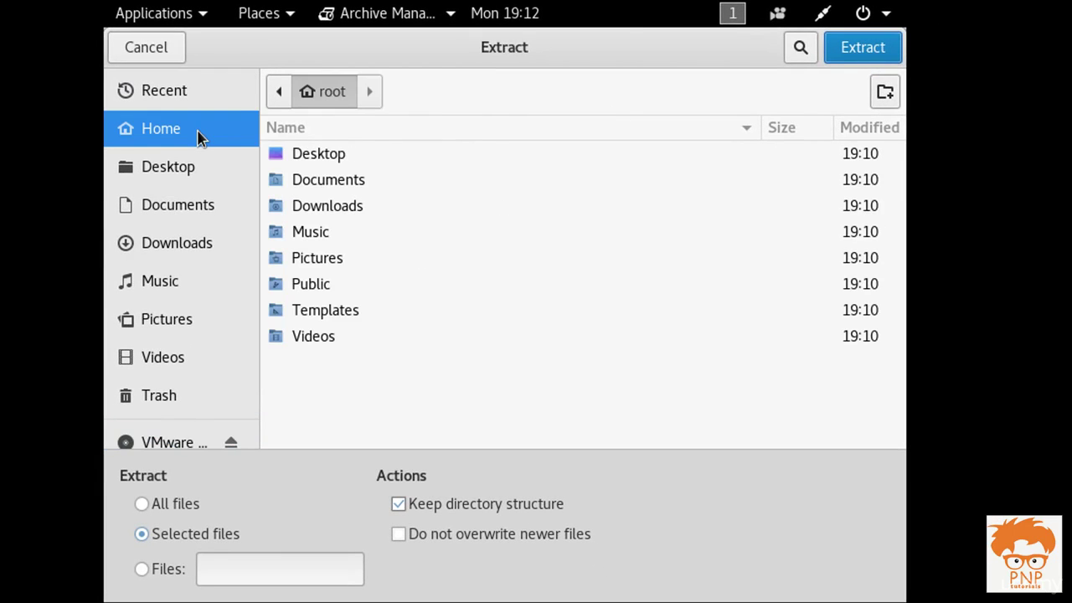
left_click(876, 59)
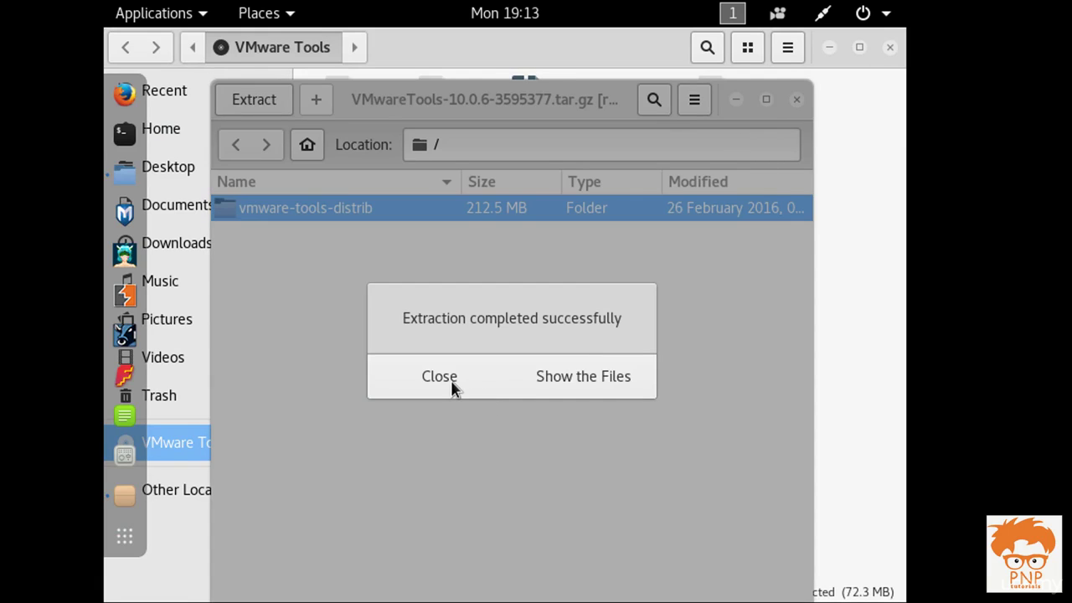
left_click(452, 387)
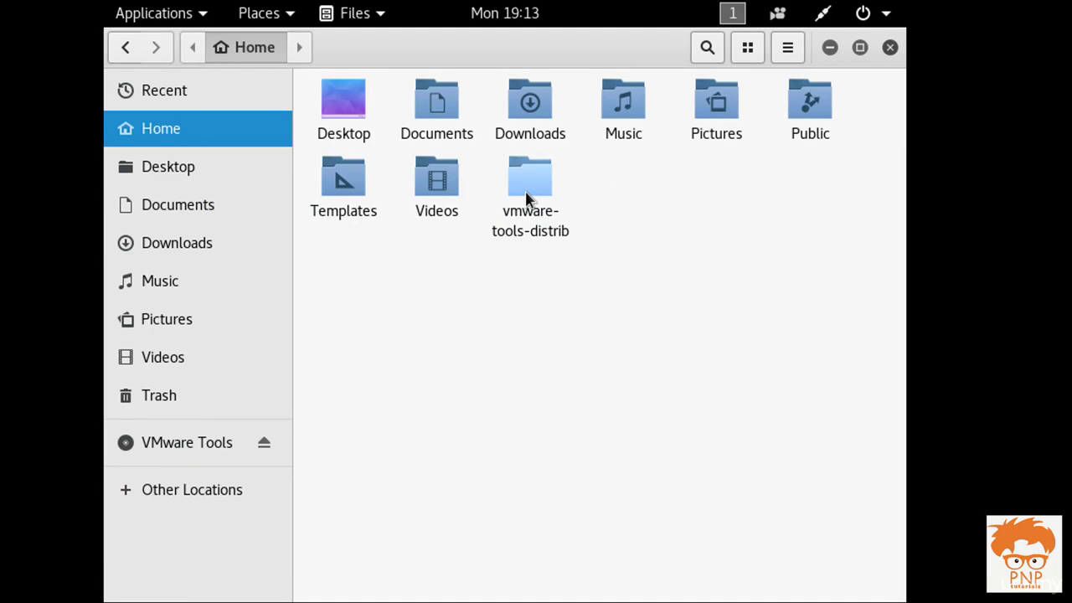
Step: Open the vmware-tools-distrib folder in Files and launch a terminal there
double_click(525, 188)
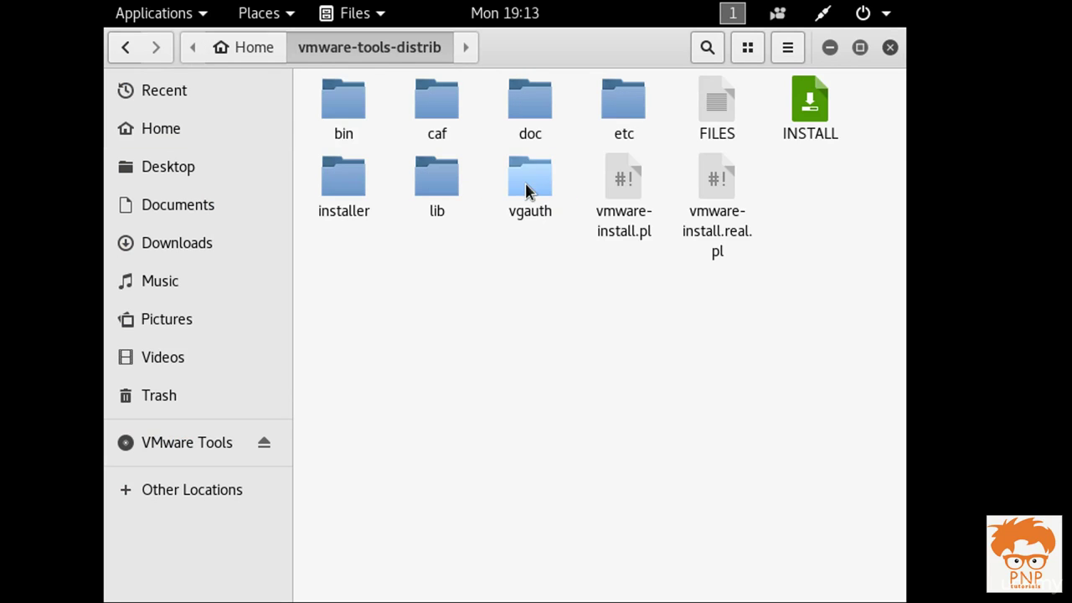
right_click(499, 256)
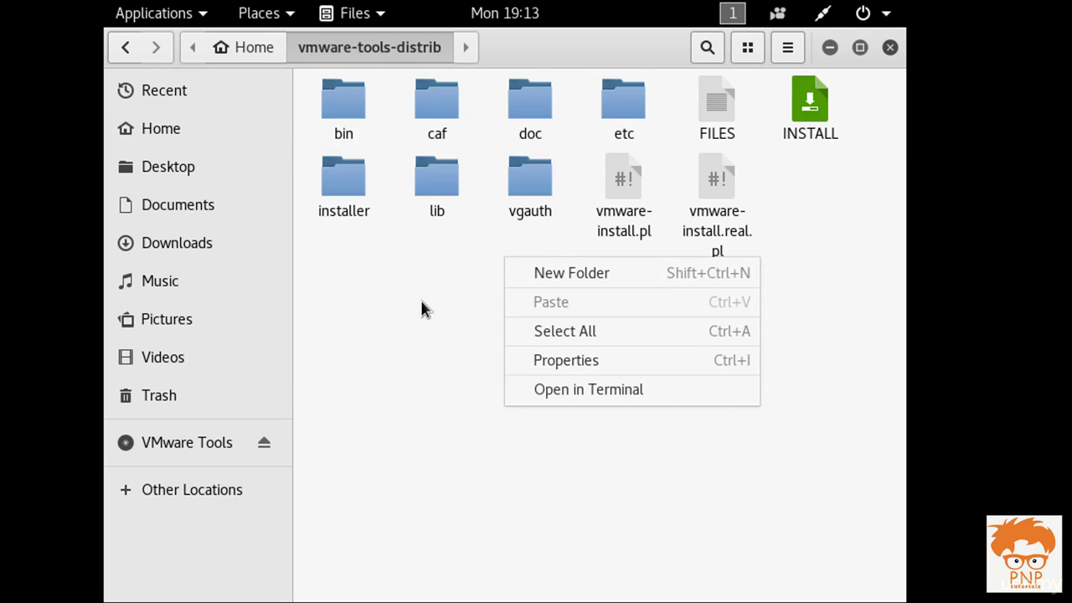
left_click(441, 283)
right_click(445, 270)
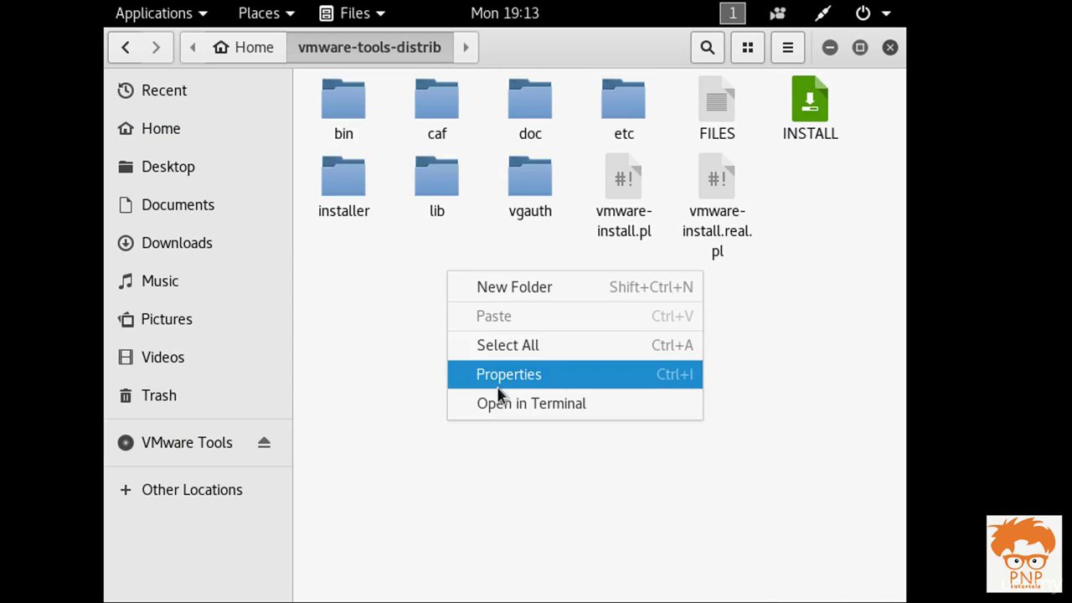
left_click(504, 405)
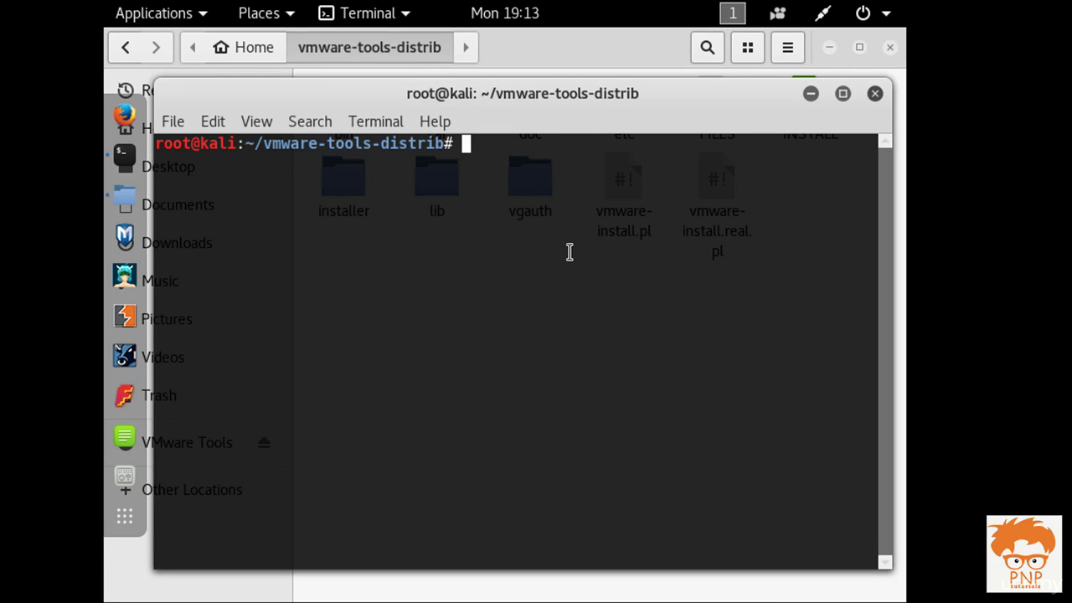
Step: List ~/vmware-tools-distrib with ls and run ./vmware-install.pl
type("ls")
key("Return")
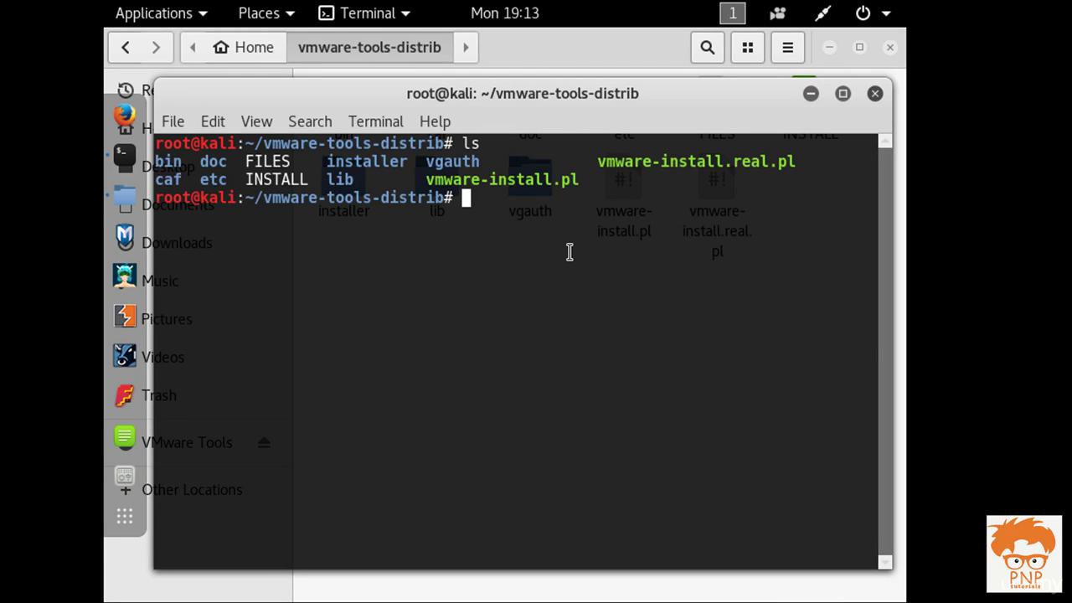
type("./vmware")
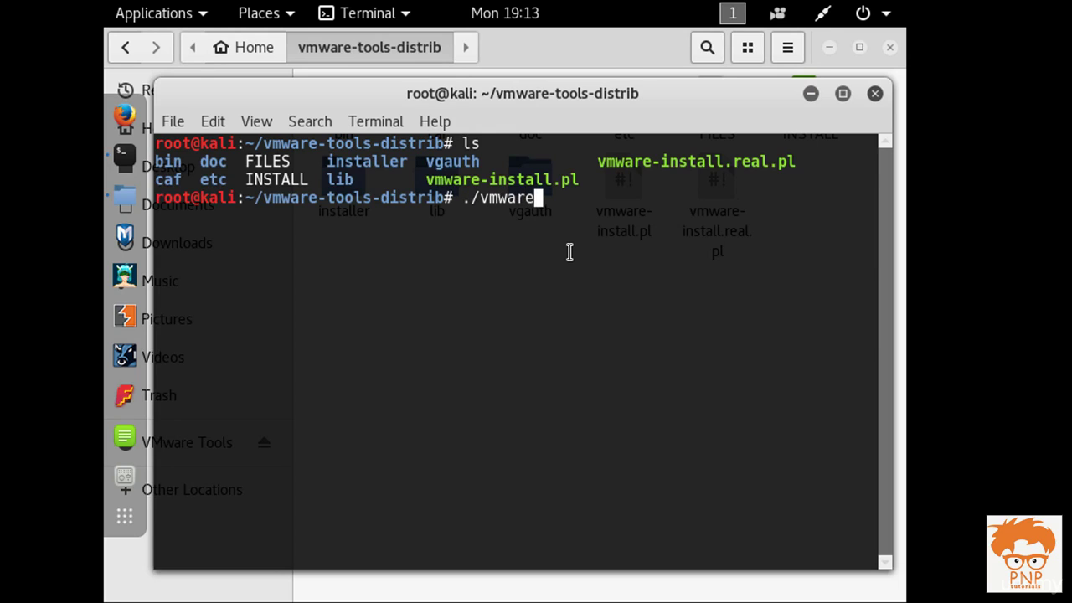
key("Tab")
type("pl")
key("Return")
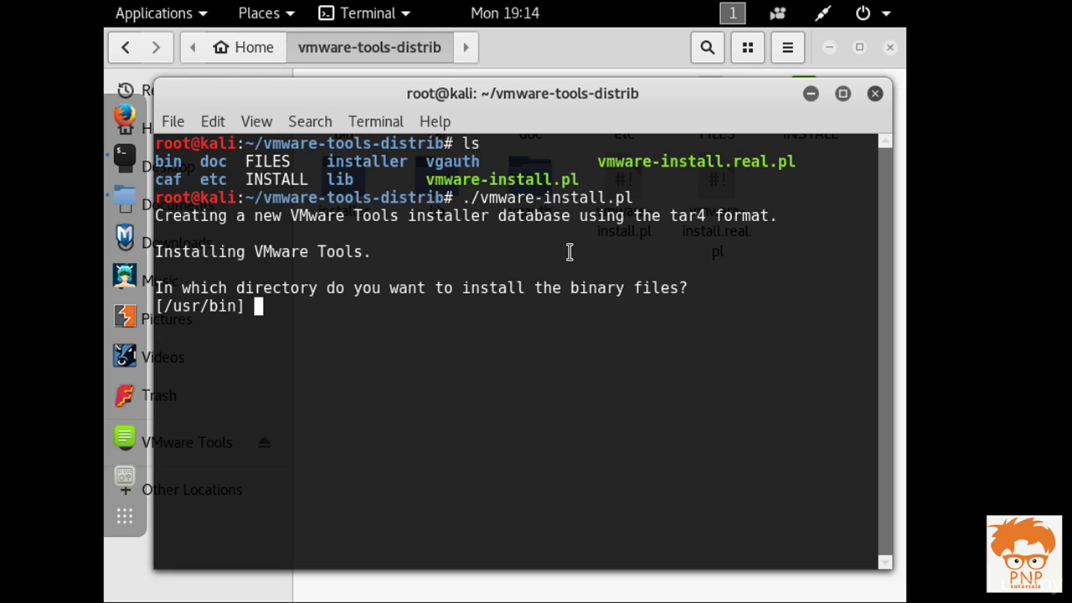
Step: Accept the default binary, init and library directories, answering yes to create missing ones
key("Return")
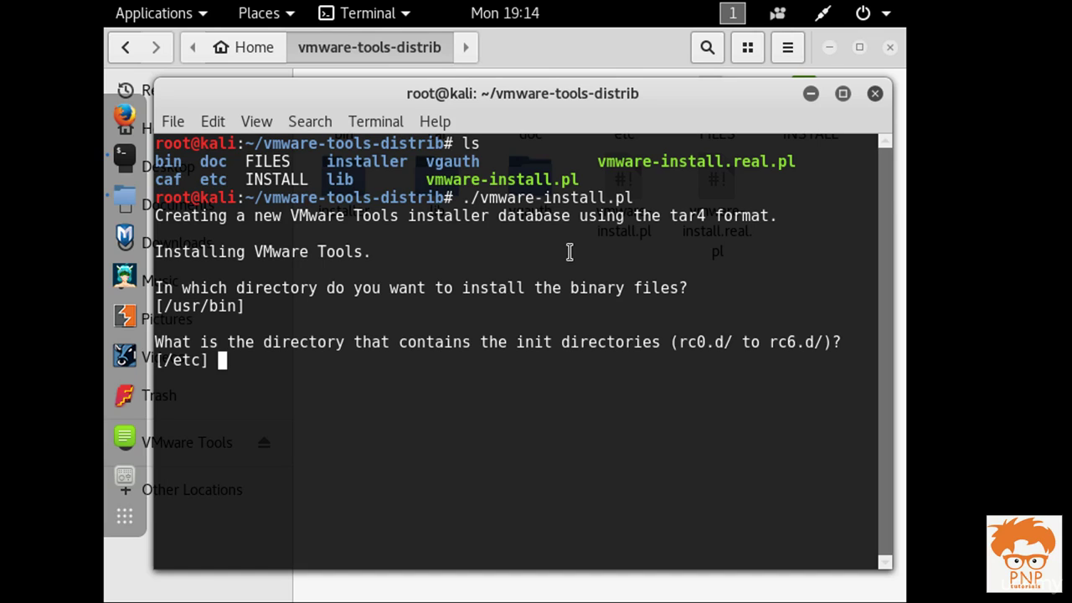
key("Return")
key("Return")
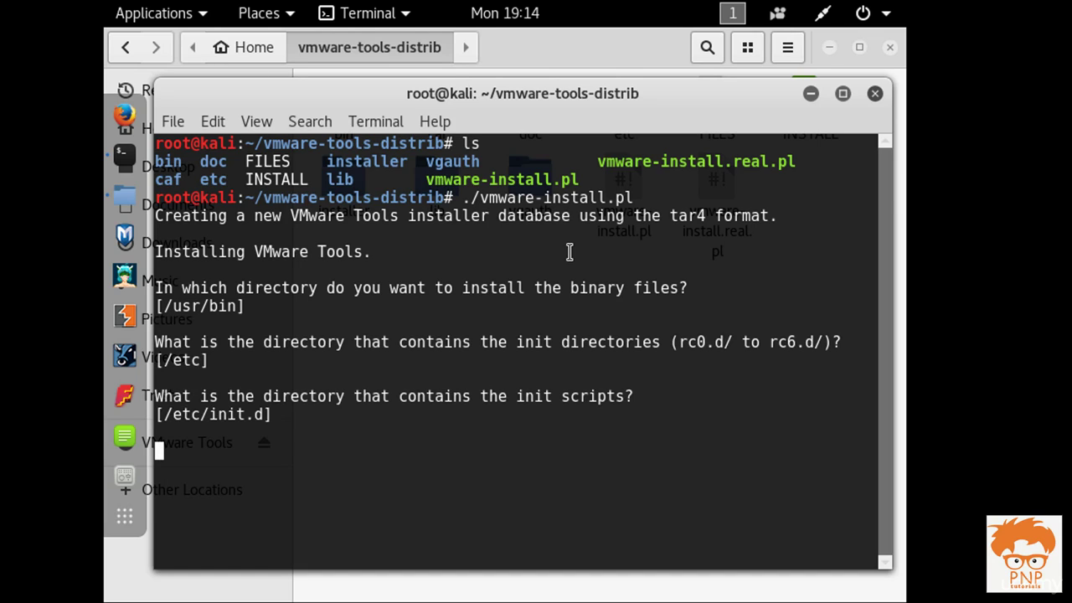
key("Return")
key("Return")
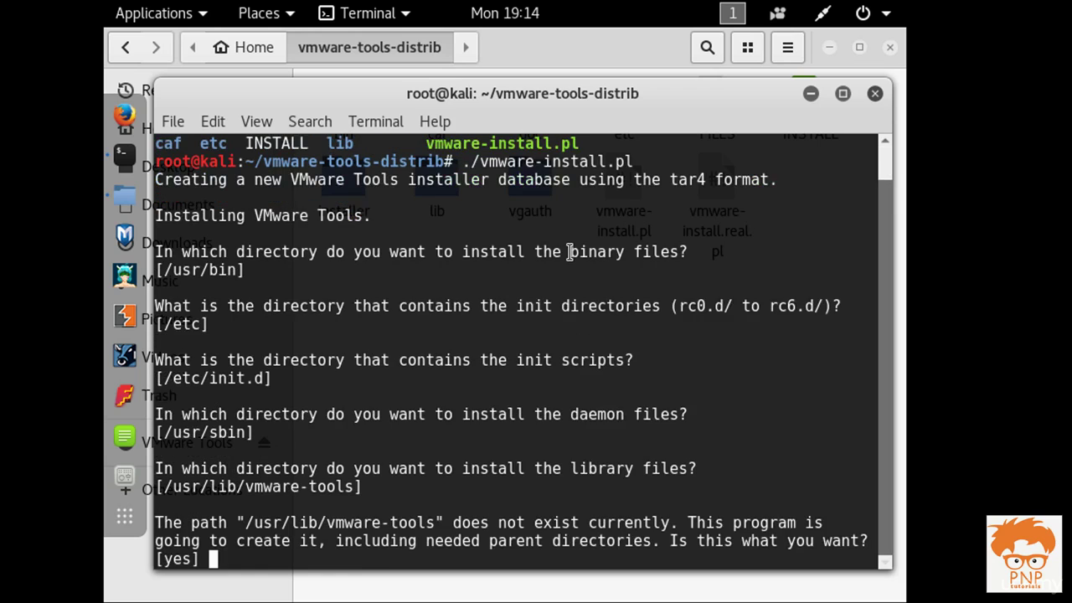
key("Return")
type("yes")
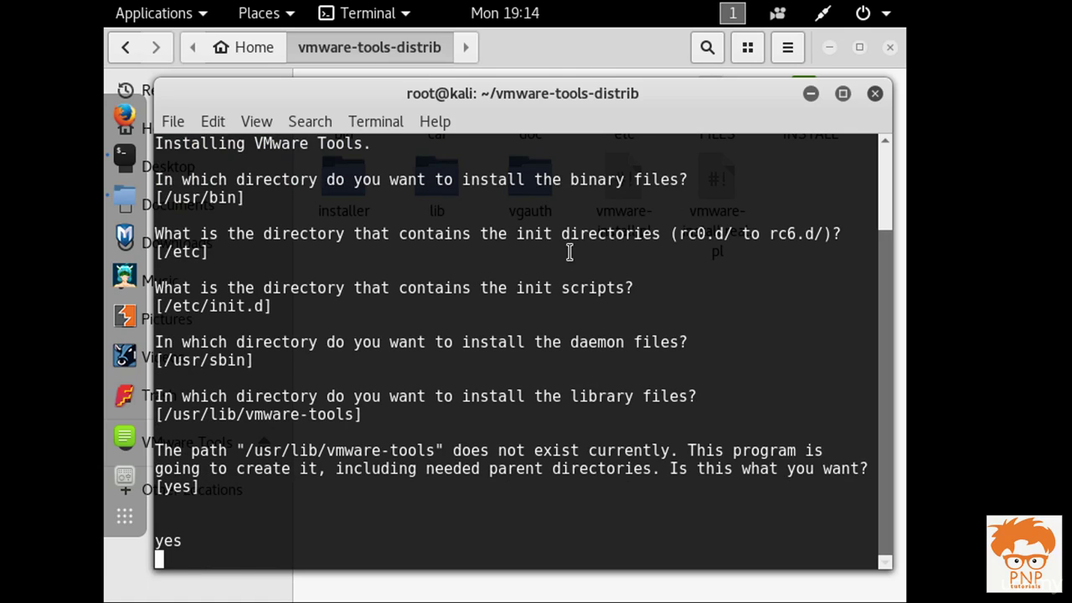
key("Return")
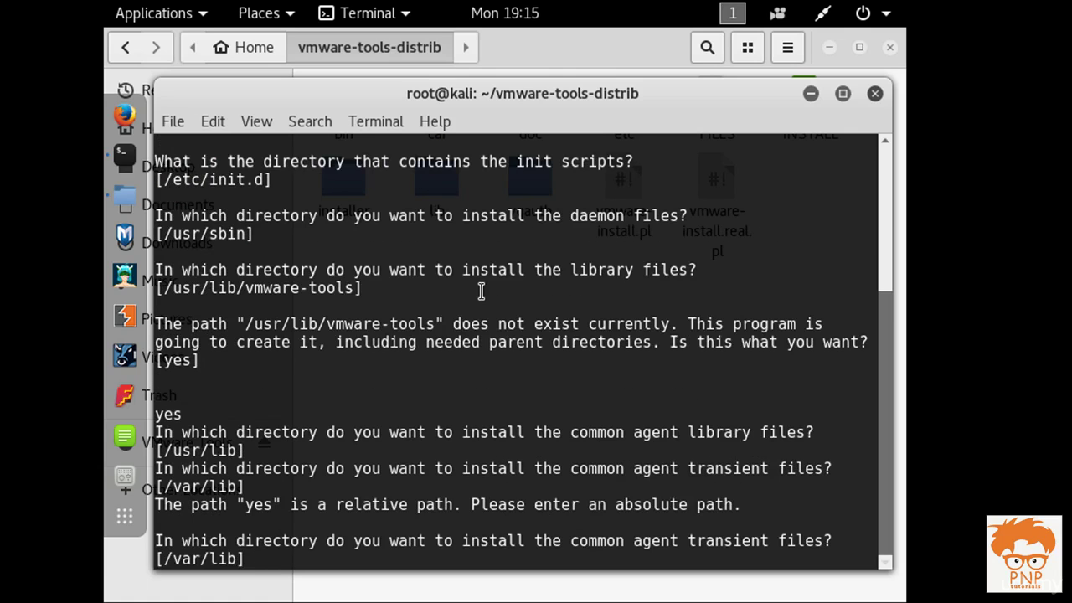
Step: Accept /var/lib for transient files and confirm creating the documentation directory
key("Return")
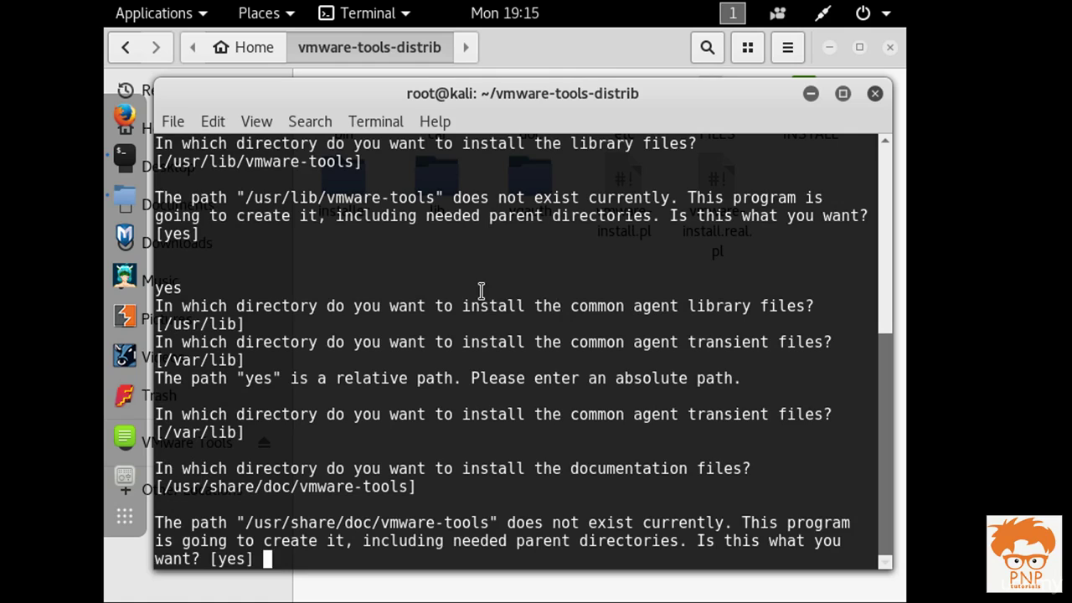
left_click_drag(250, 522, 574, 548)
left_click(580, 535)
key("Return")
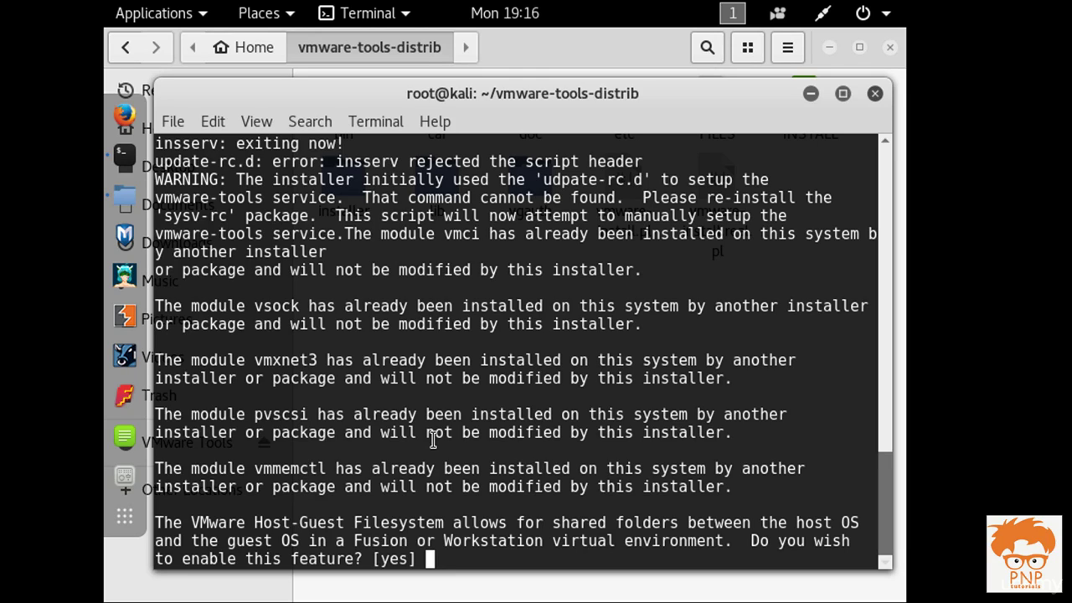
Step: Answer yes to shared folders and vmblock, no to kernel modules, default for vgauth; close Files
key("Return")
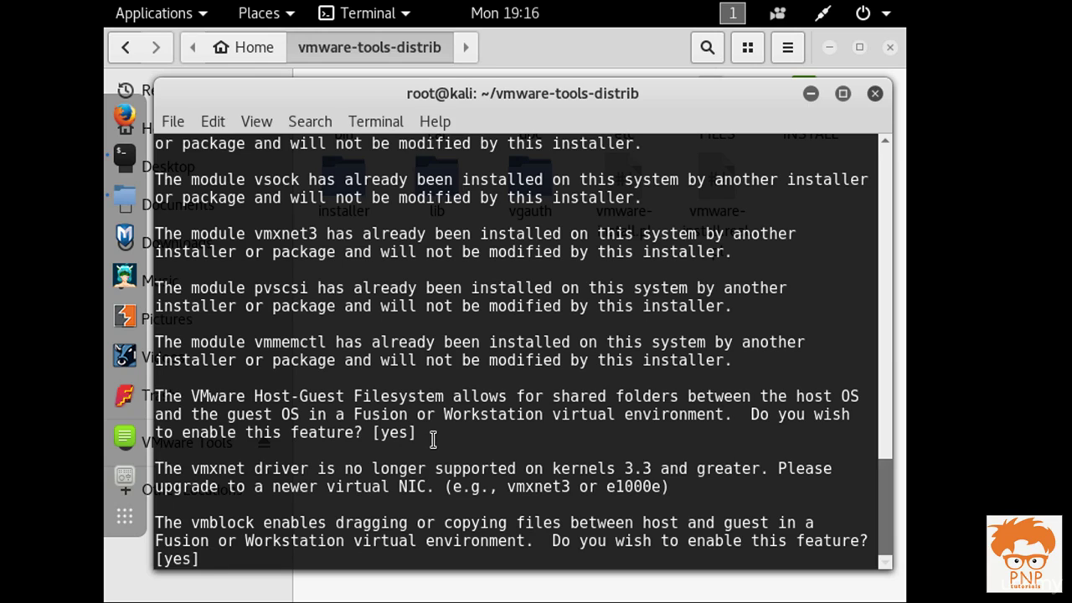
key("Return")
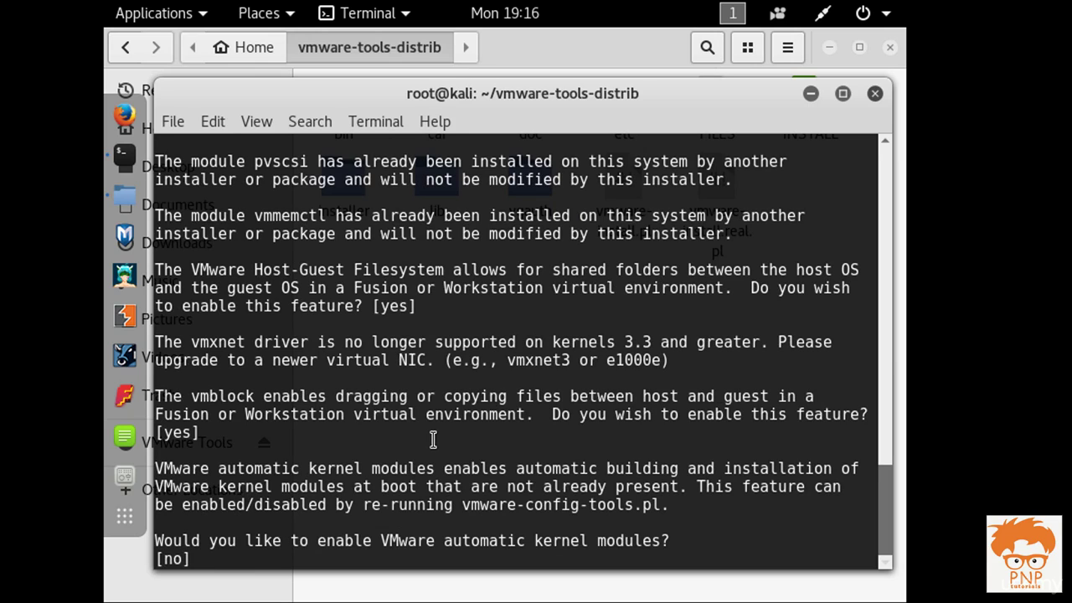
key("Return")
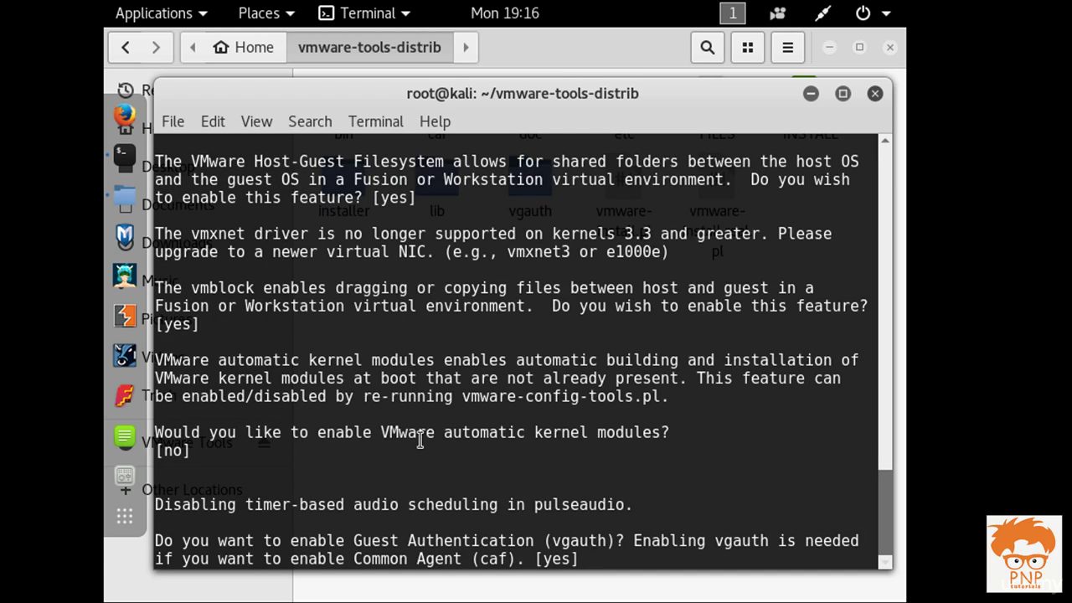
key("Return")
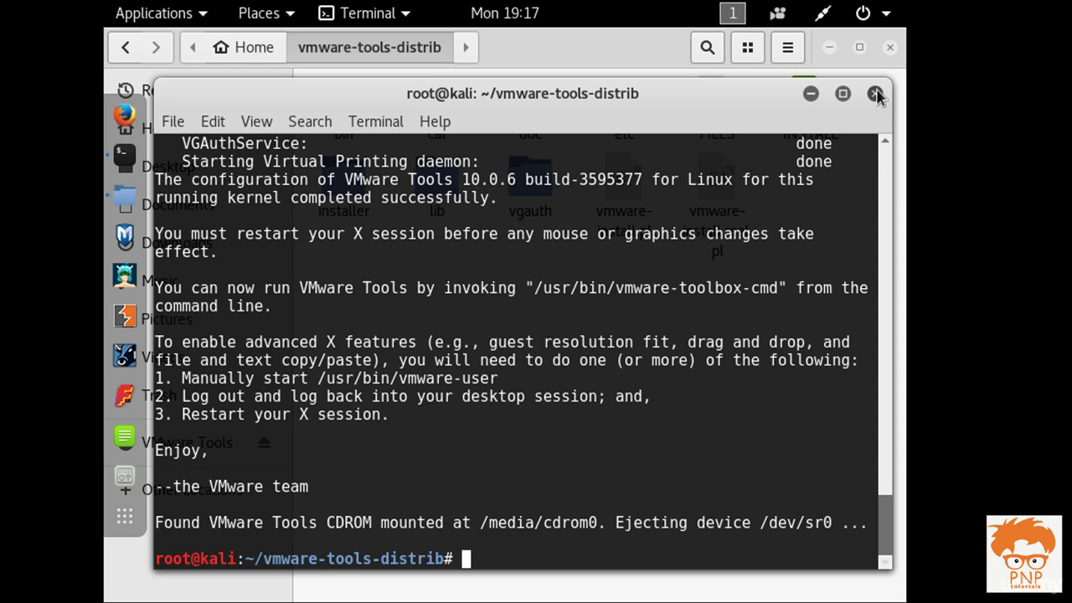
left_click(890, 49)
left_click(891, 49)
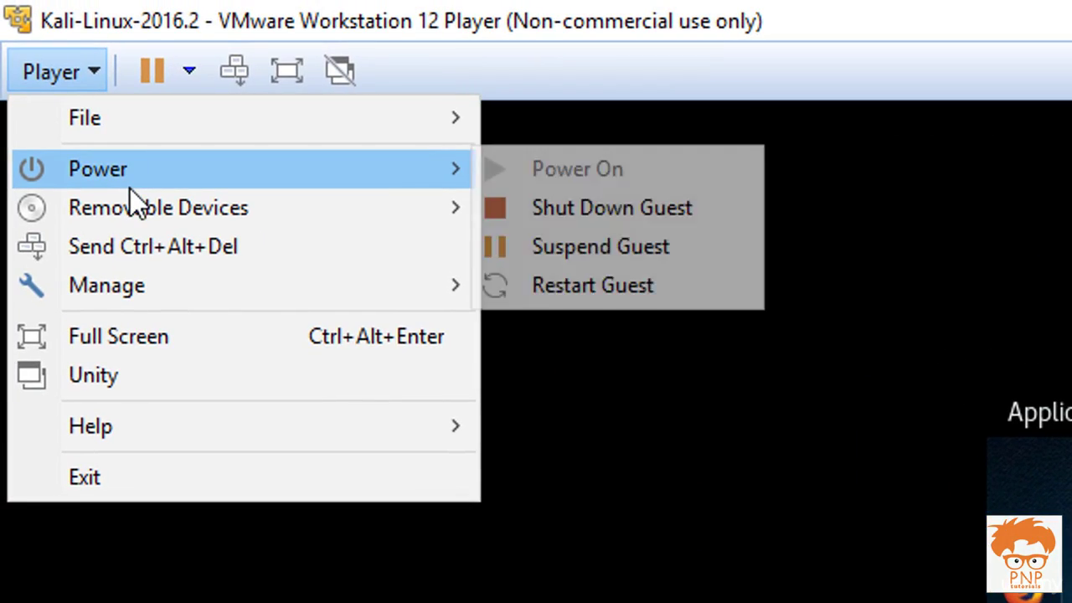
Step: Switch the virtual machine to full screen and briefly open and close the player's menu
left_click(208, 333)
left_click(486, 15)
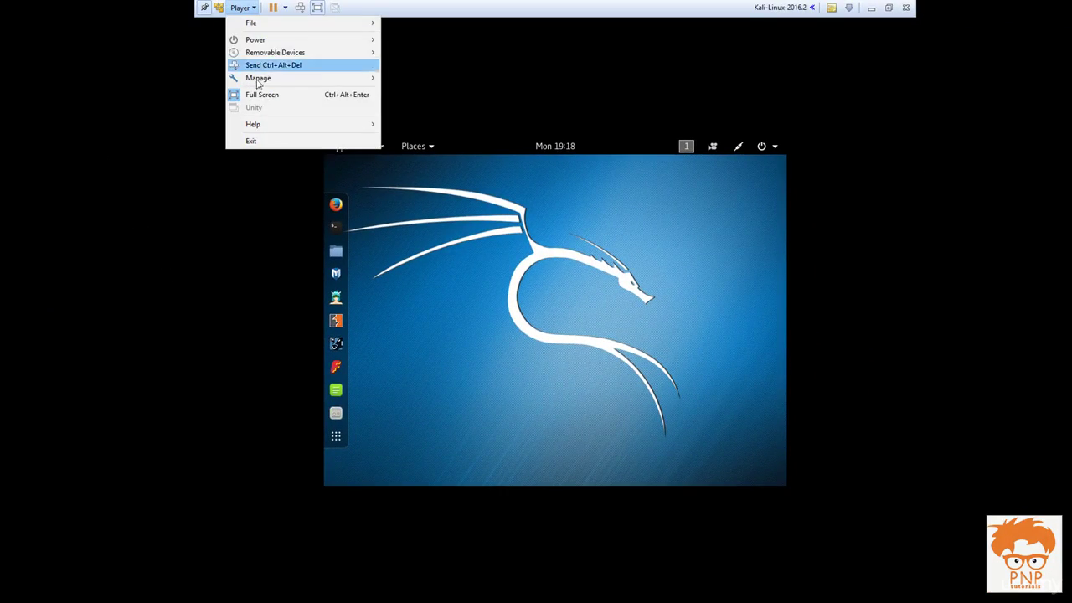
left_click(495, 268)
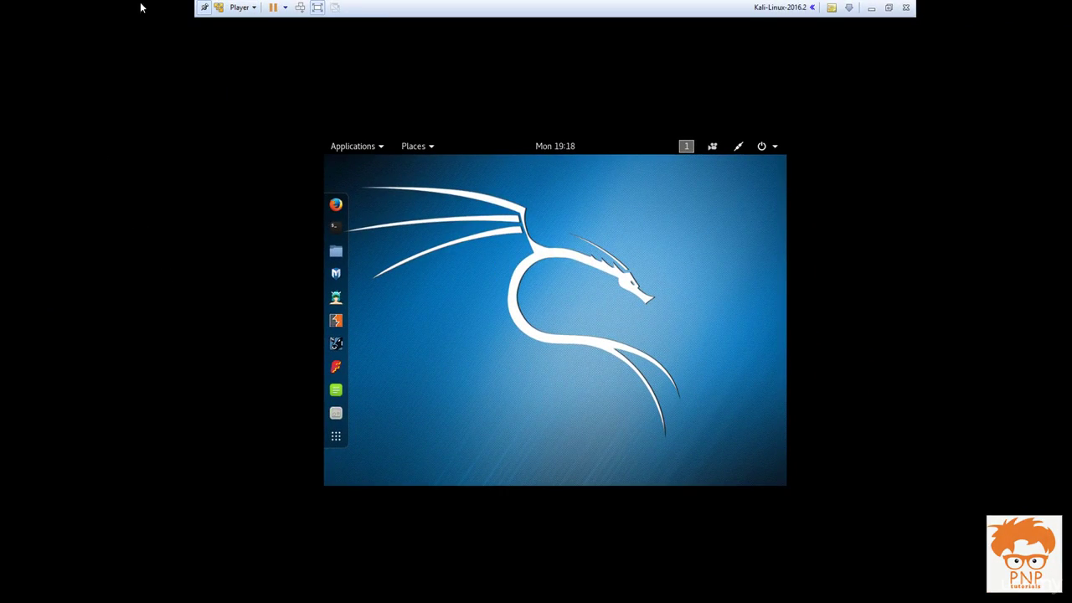
left_click(256, 7)
left_click(330, 103)
Step: Restart the Kali guest from the system status menu's power-off options
left_click(762, 146)
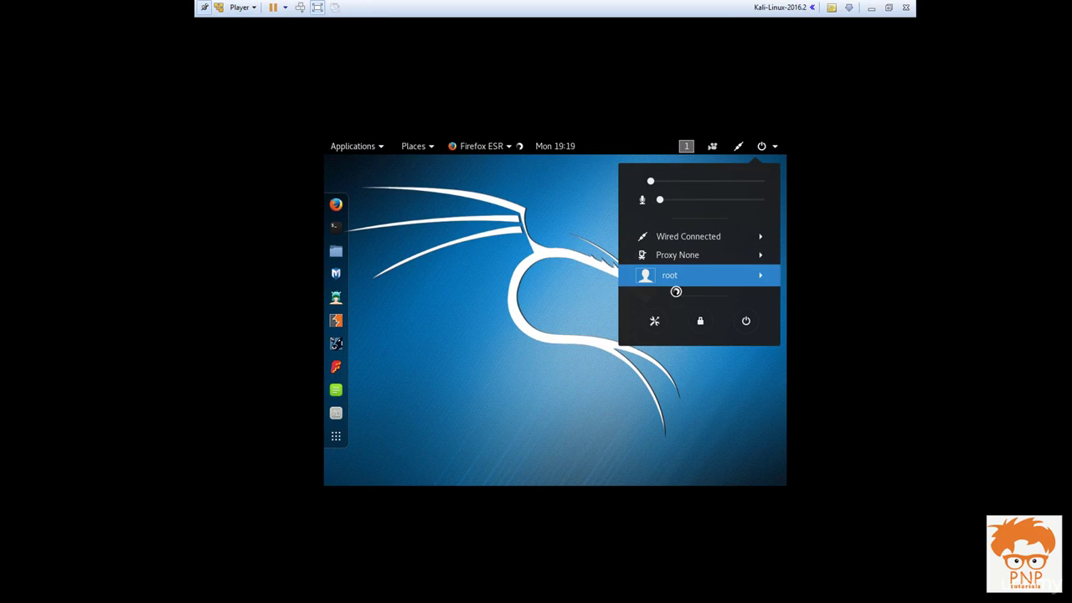
left_click(746, 321)
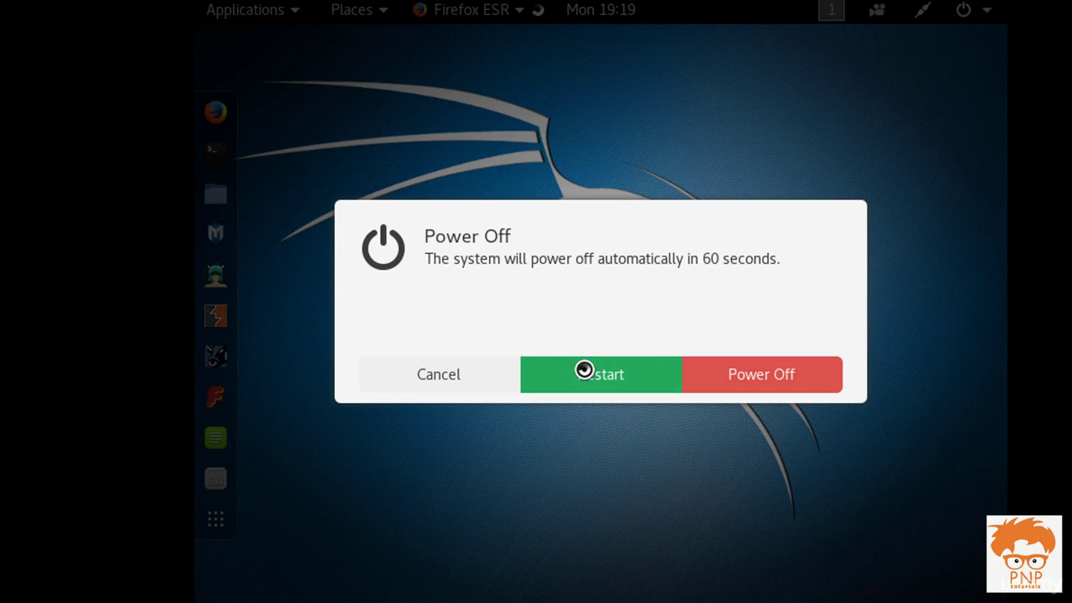
left_click(584, 368)
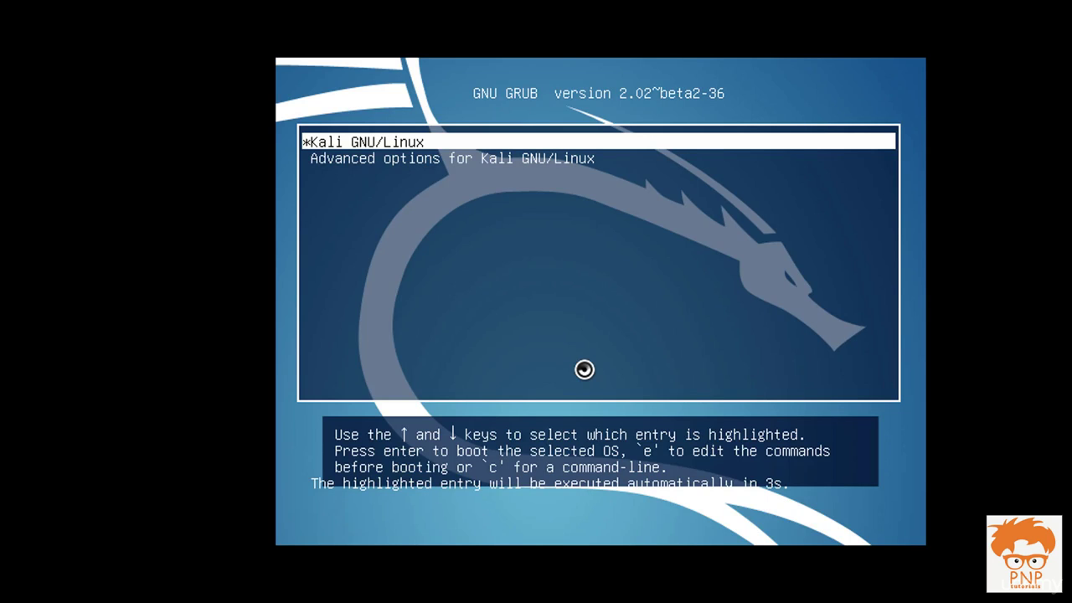
Step: Boot Kali from GRUB, sign in as root with the account password, and resize the player window
key("Return")
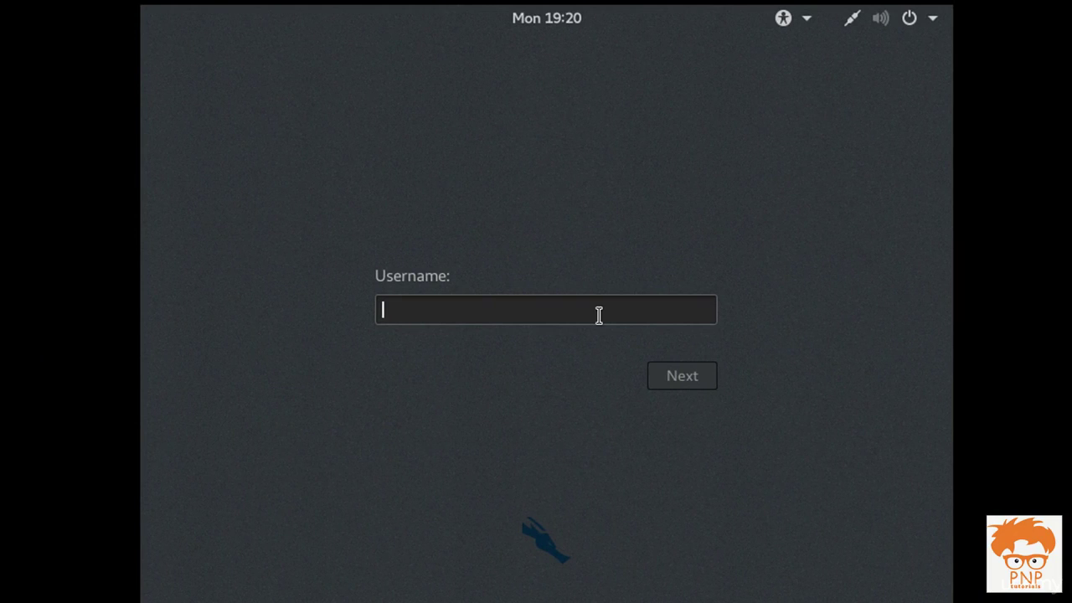
type("root")
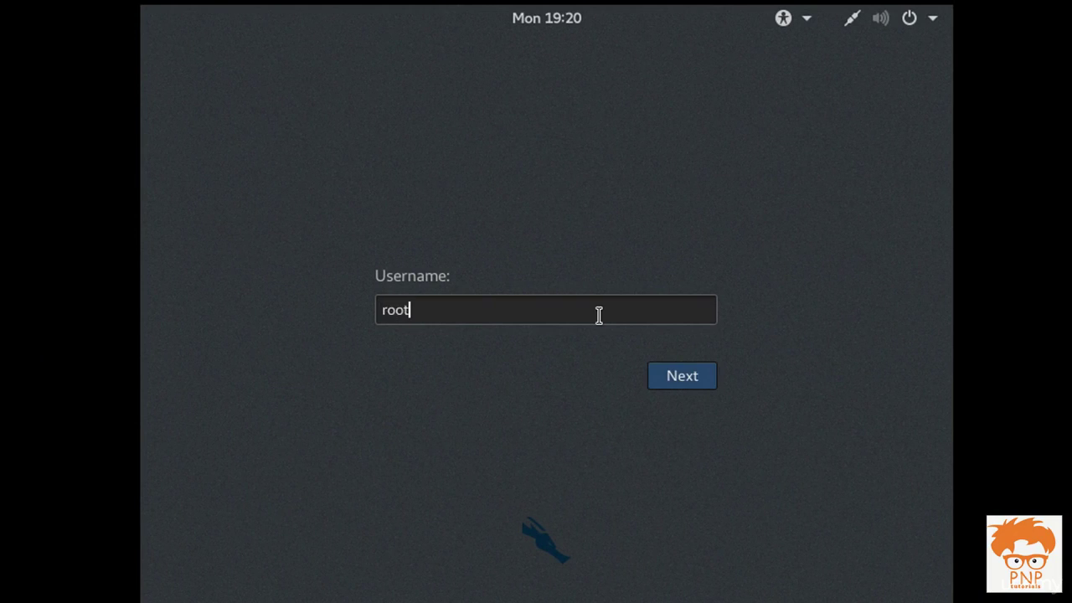
key("Return")
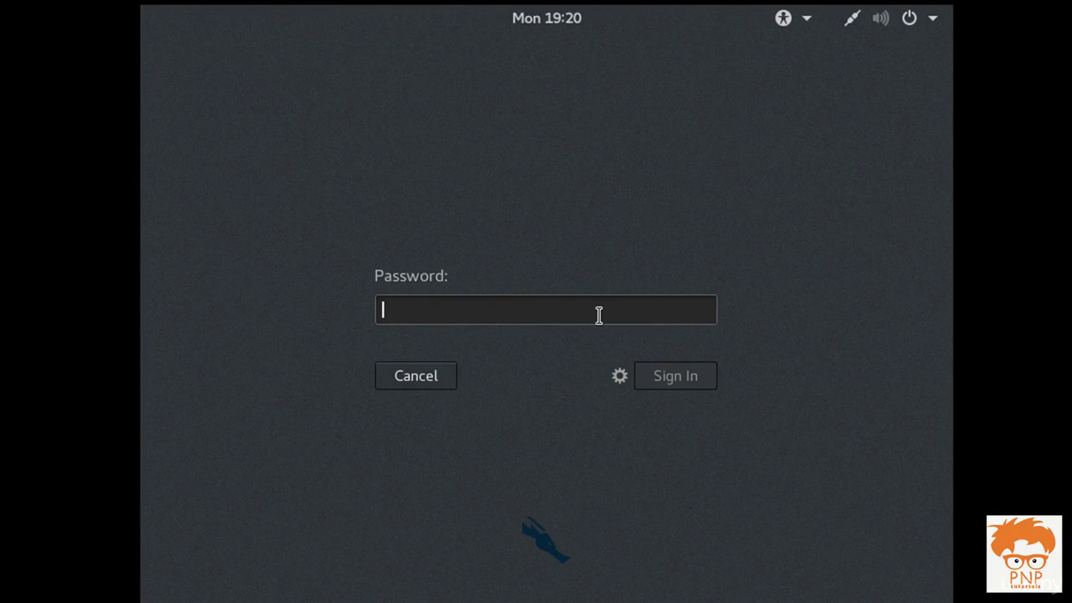
type("*********")
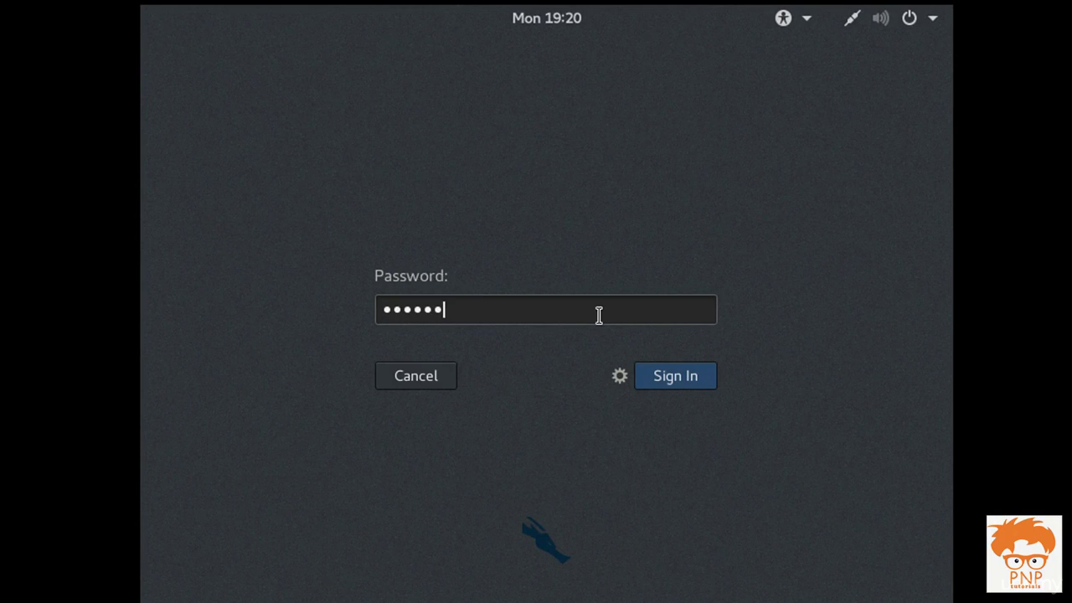
type("**")
key("Return")
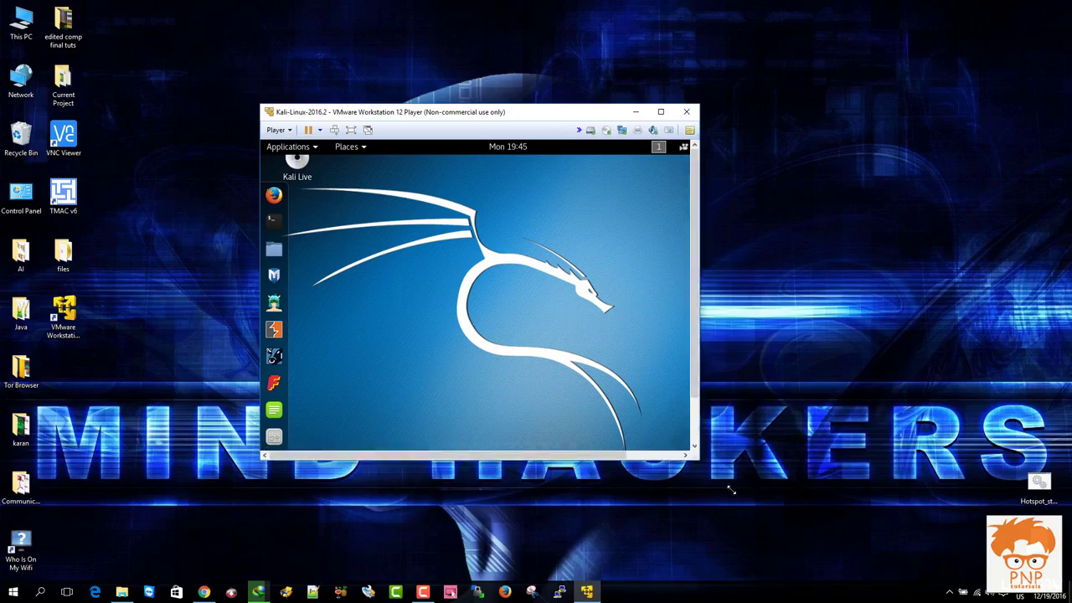
left_click_drag(694, 455, 756, 510)
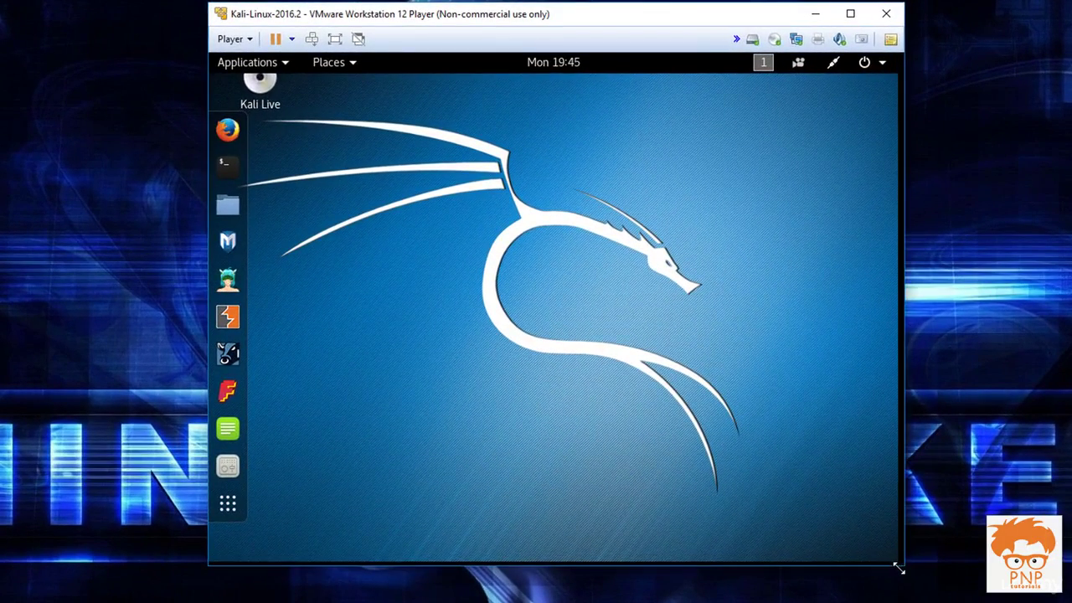
left_click_drag(898, 568, 894, 562)
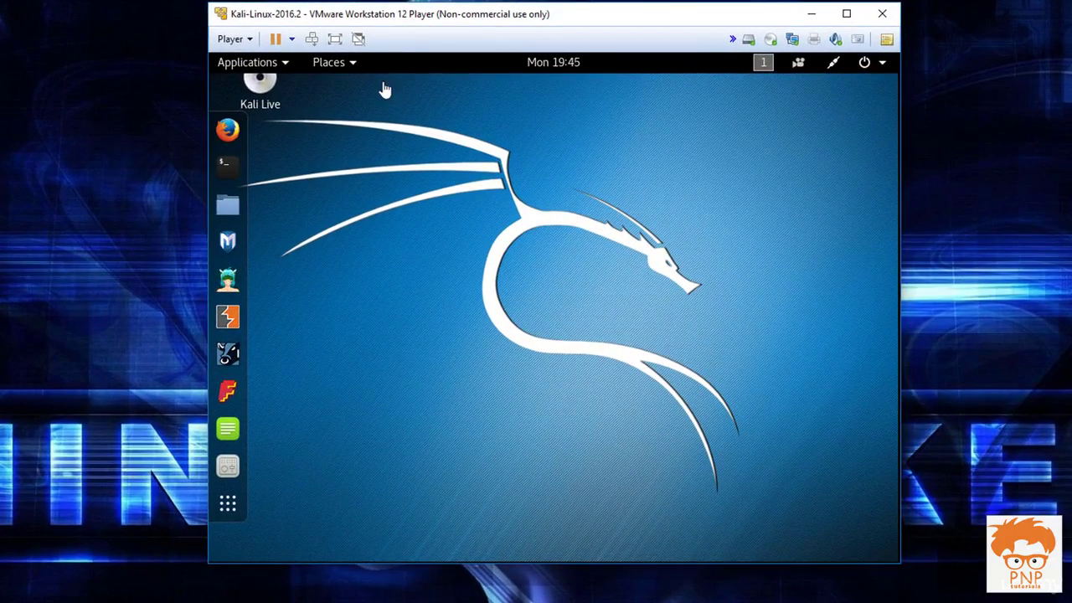
Step: Make the player full screen, then browse the Applications menu's 06 - Wireless Attacks category
left_click(335, 38)
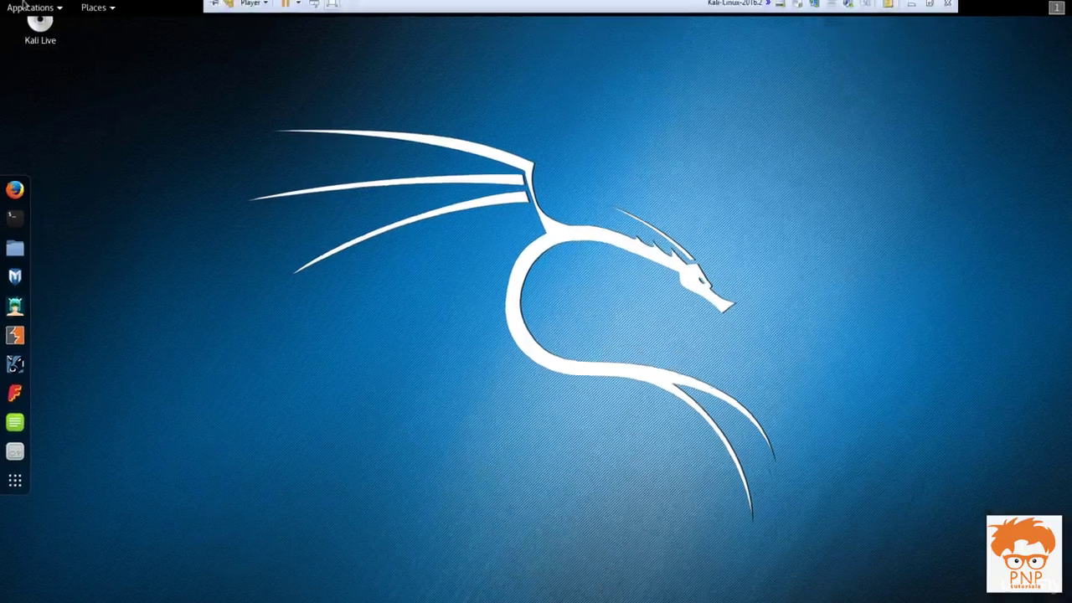
left_click(24, 6)
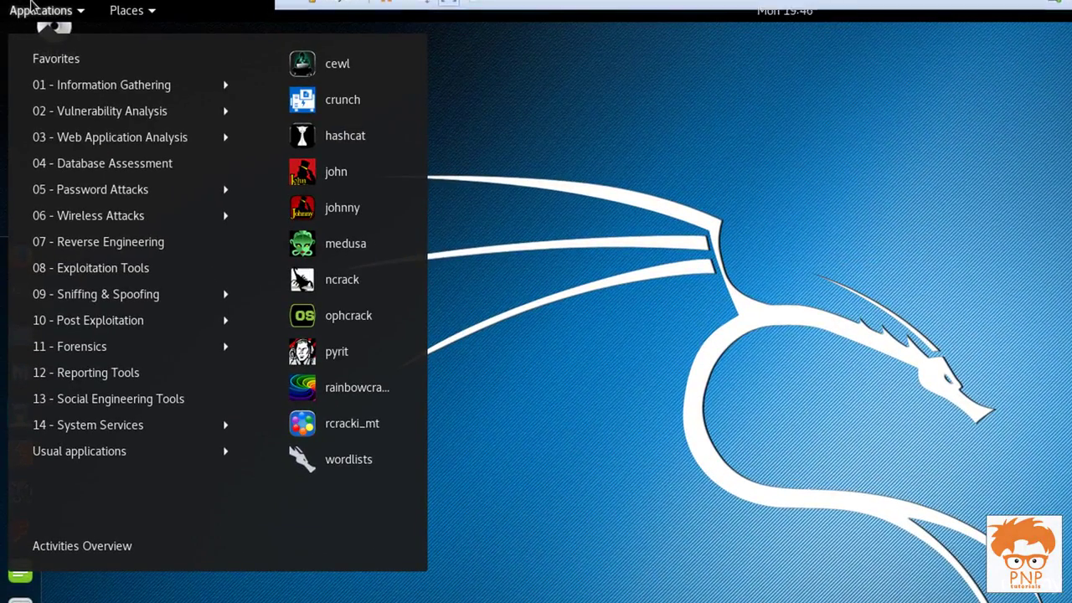
left_click(83, 215)
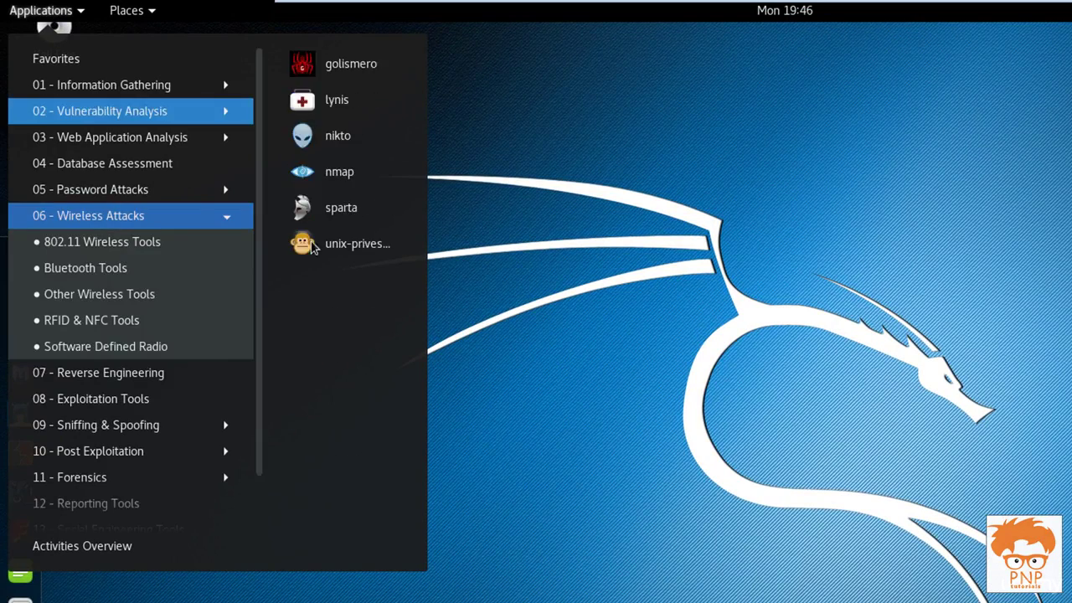
key("Escape")
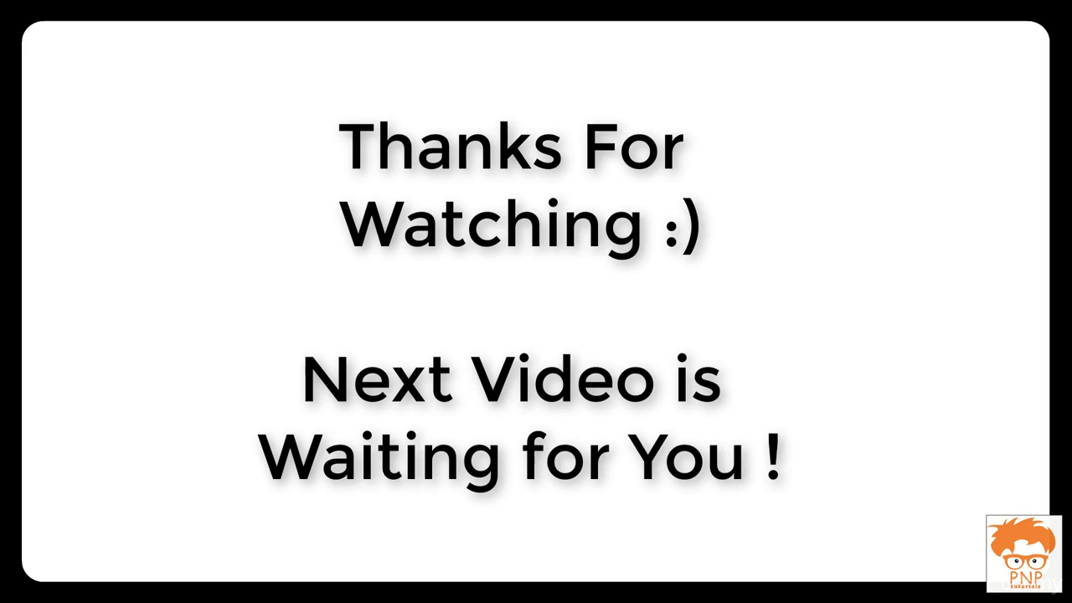